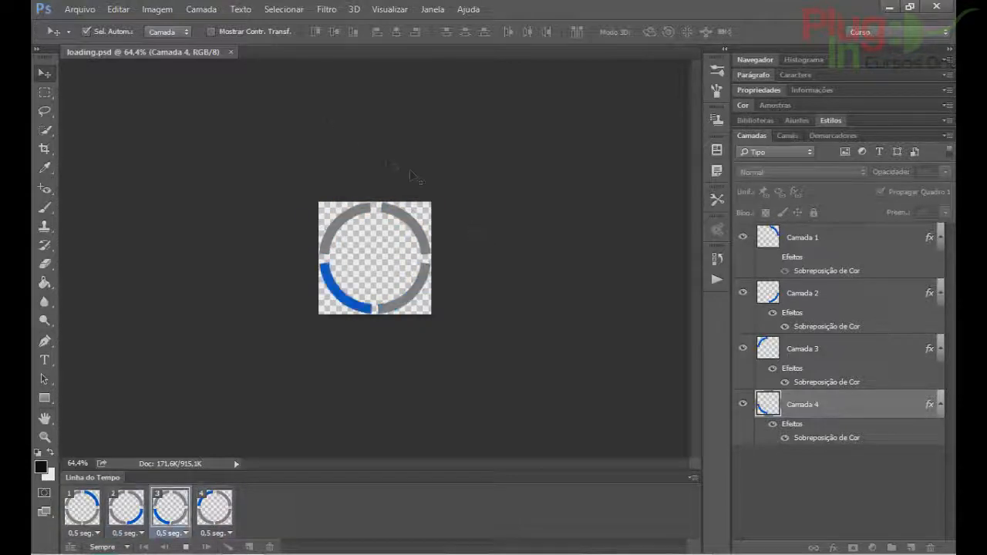
Close loading.psd and create a blank white 1000 × 1000 px RGB document at 72 pixels per inch, with the timeline collapsed
{"action": "left_click", "coordinate": [231, 52]}
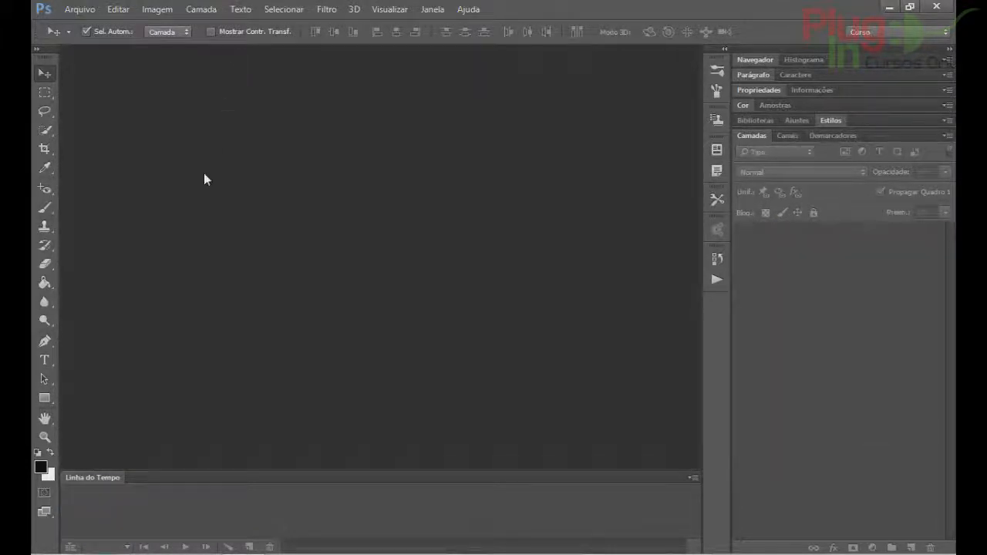
{"action": "key", "text": "ctrl+n"}
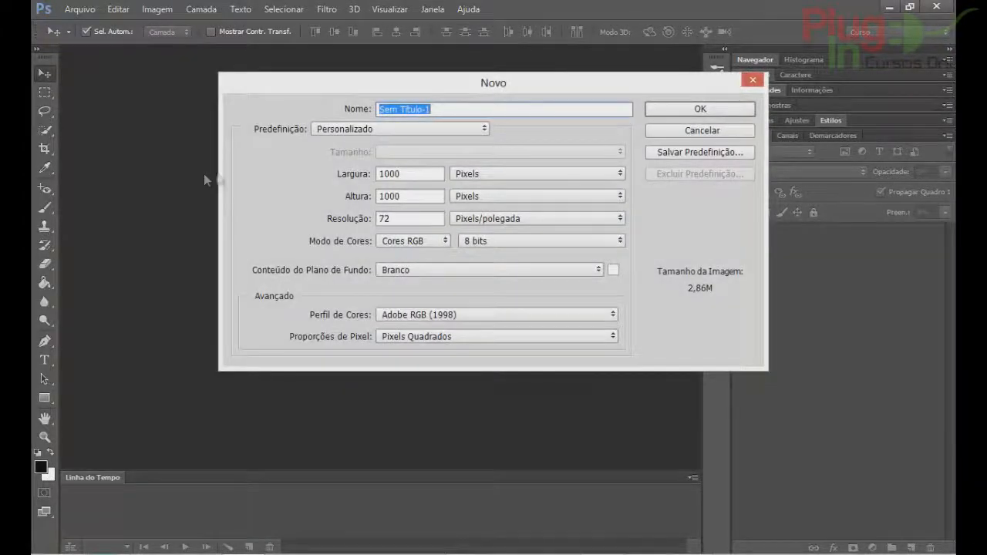
{"action": "left_click", "coordinate": [700, 109]}
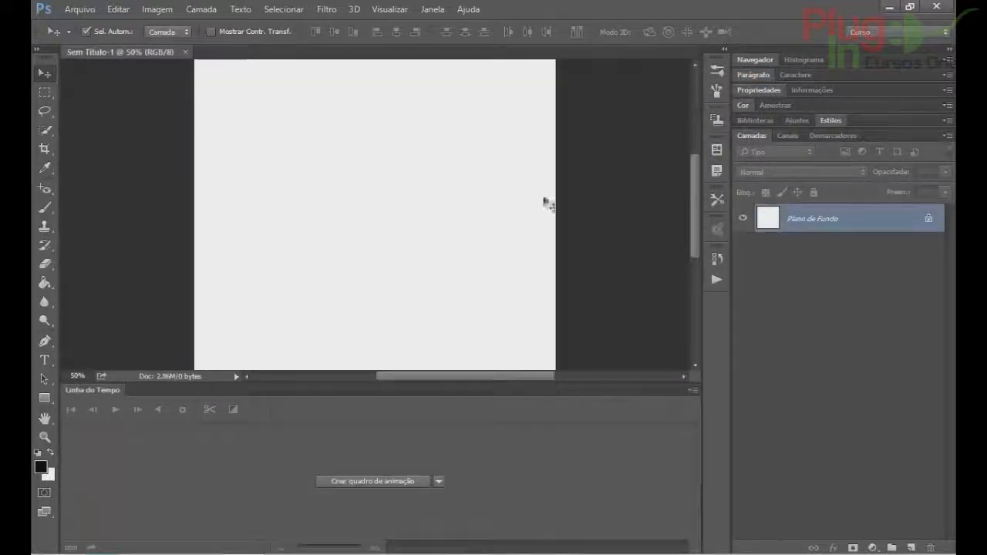
{"action": "double_click", "coordinate": [110, 392]}
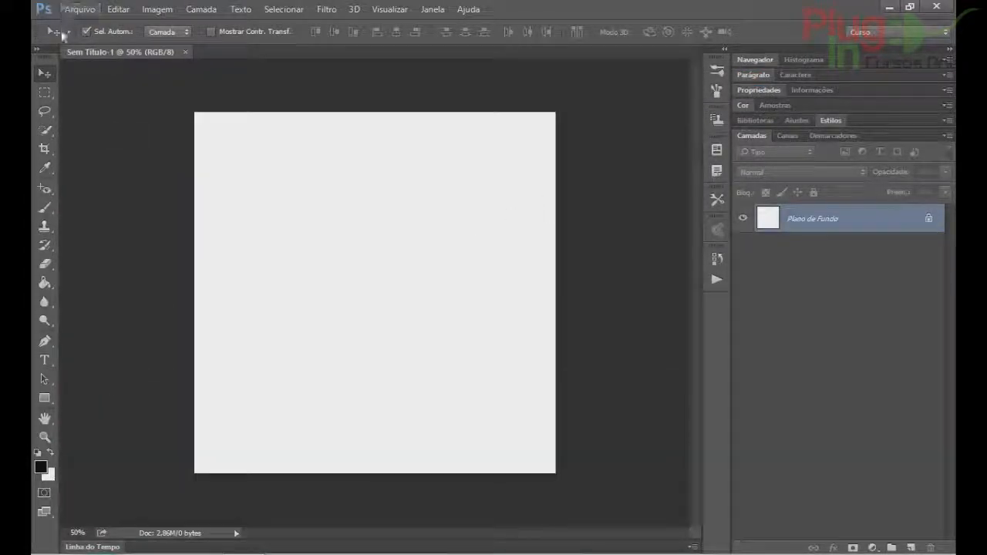
Set up the Ellipse tool to draw shapes with no fill and a gray stroke
{"action": "left_click", "coordinate": [48, 400]}
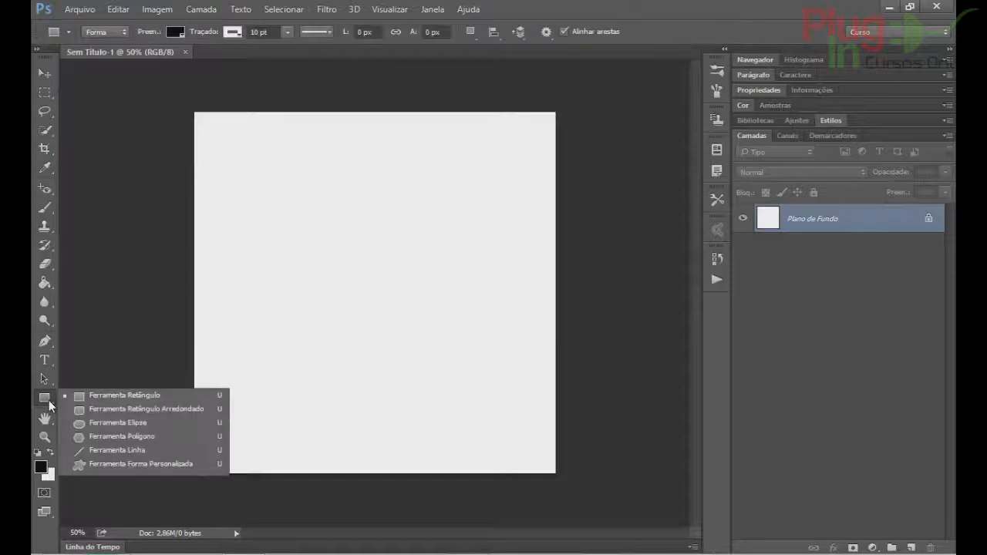
{"action": "left_click", "coordinate": [150, 422]}
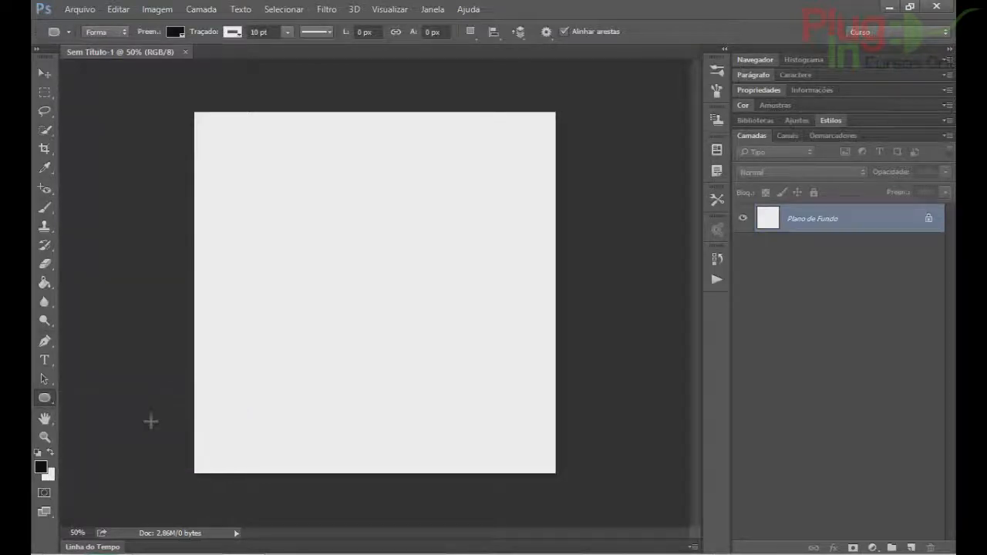
{"action": "left_click", "coordinate": [176, 32]}
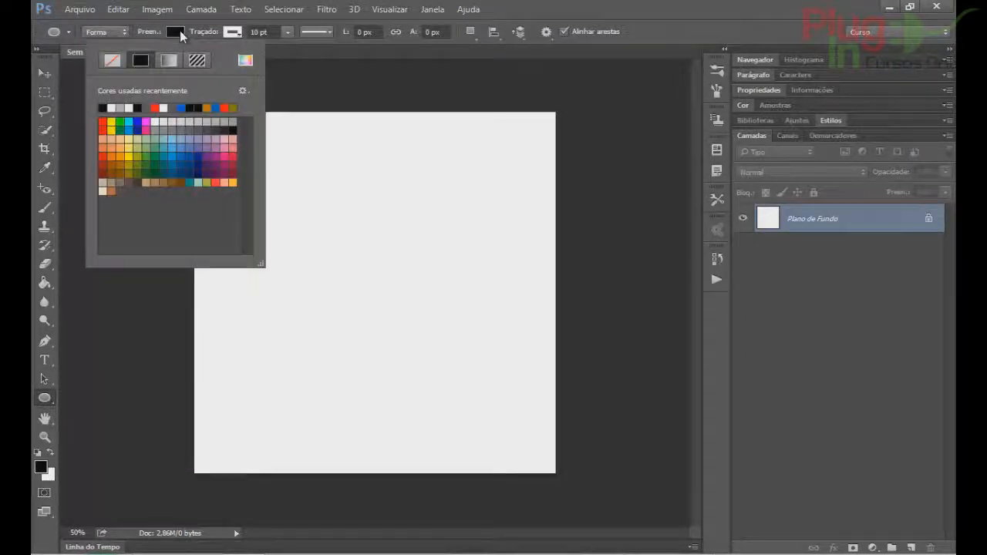
{"action": "left_click", "coordinate": [231, 33]}
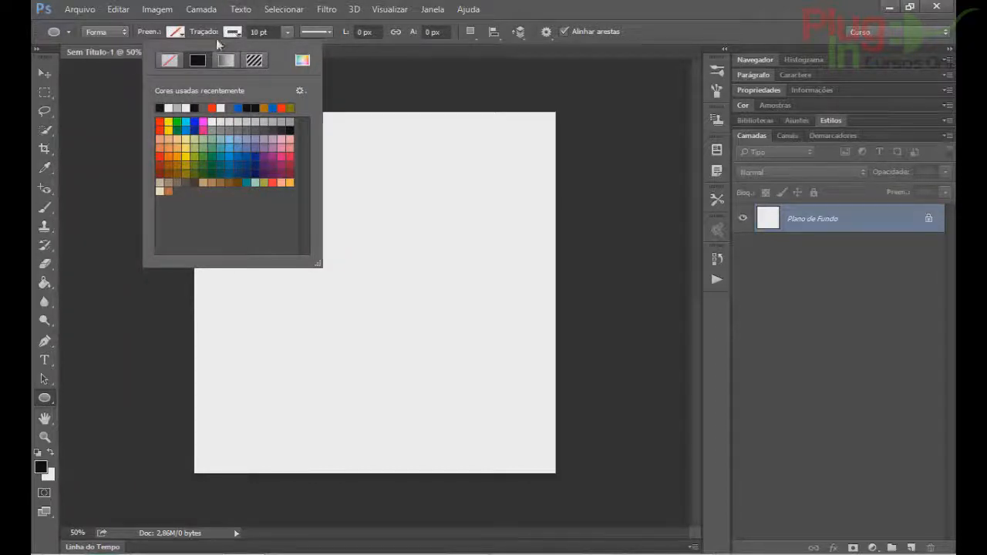
{"action": "left_click", "coordinate": [183, 107]}
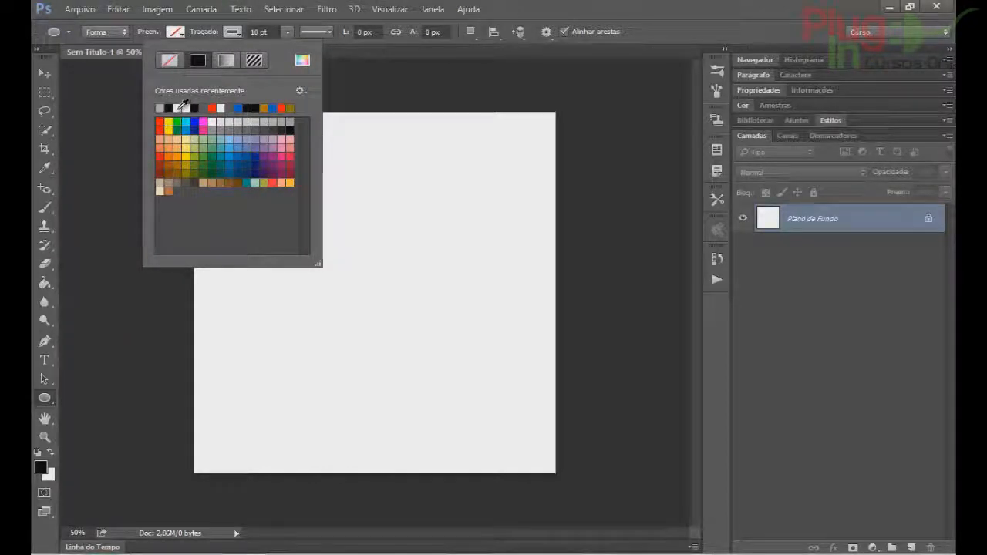
{"action": "key", "text": "Return"}
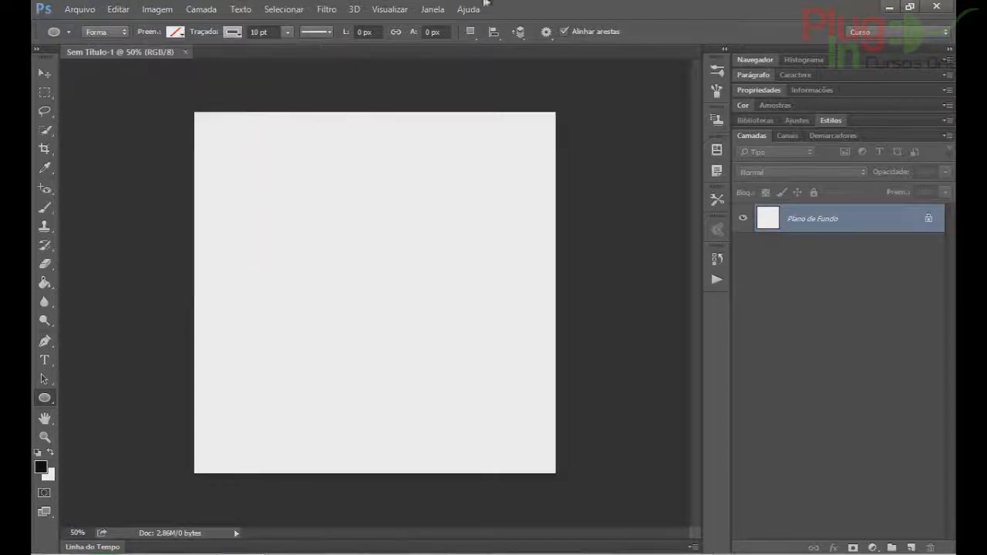
Switch the stroke to the dashed style and draw a circle about 342 px across, slightly above the canvas centre
{"action": "left_click", "coordinate": [313, 31]}
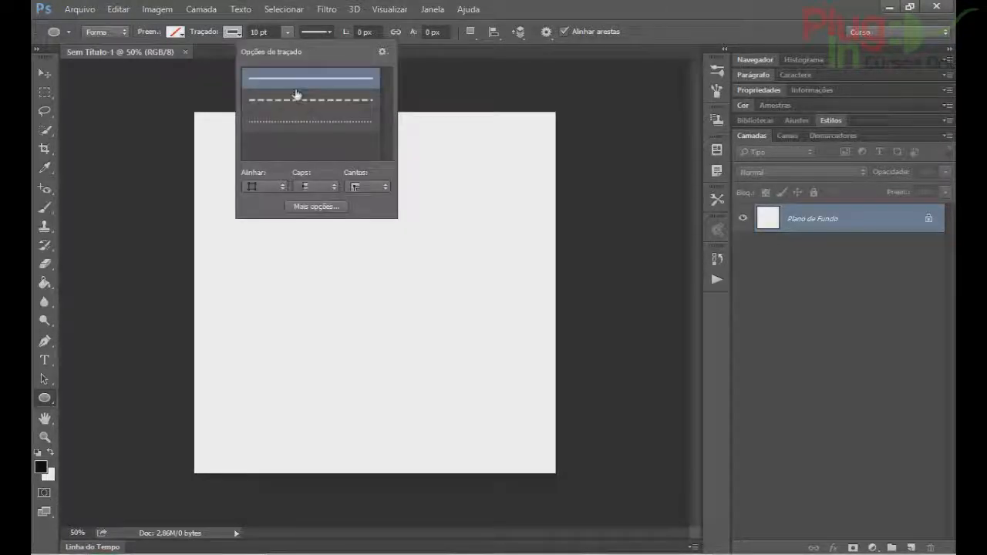
{"action": "left_click", "coordinate": [294, 100]}
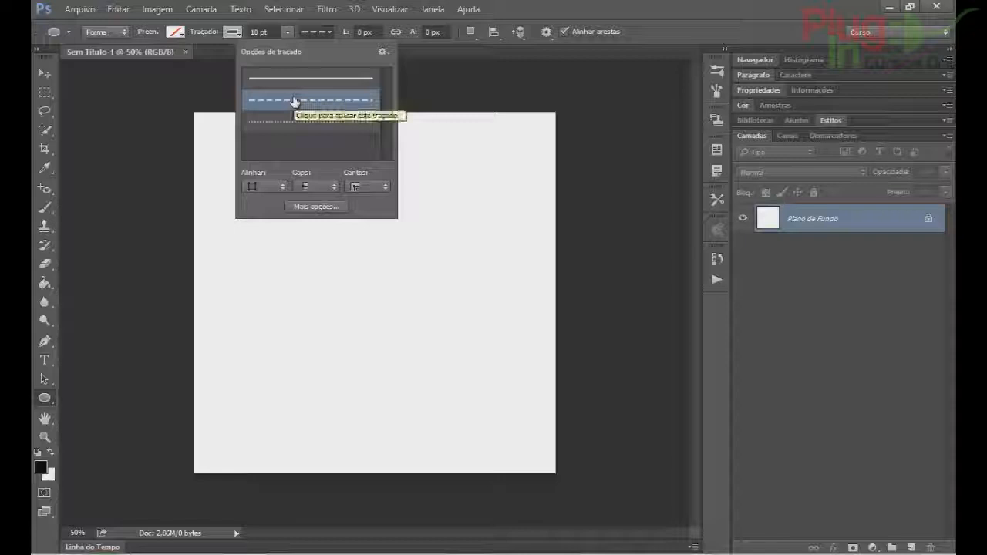
{"action": "left_click", "coordinate": [660, 6]}
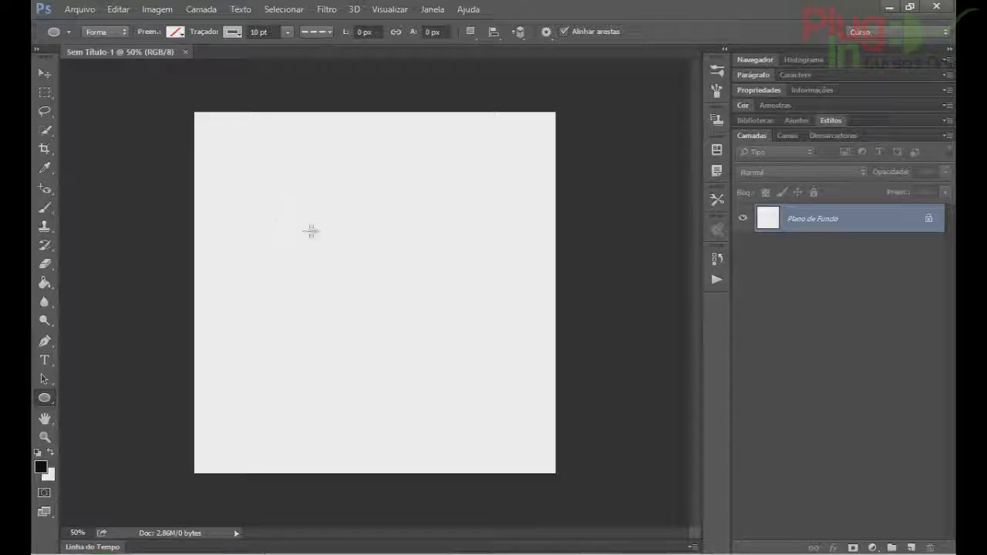
{"action": "left_click_drag", "start_coordinate": [301, 195], "coordinate": [425, 343]}
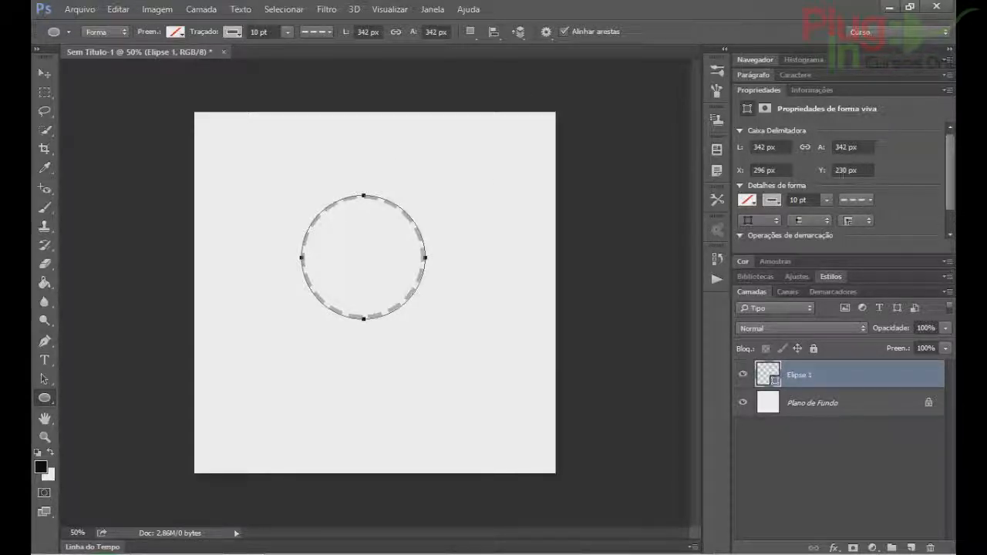
Set the gap between the circle's stroke dashes to 1
{"action": "left_click", "coordinate": [872, 199]}
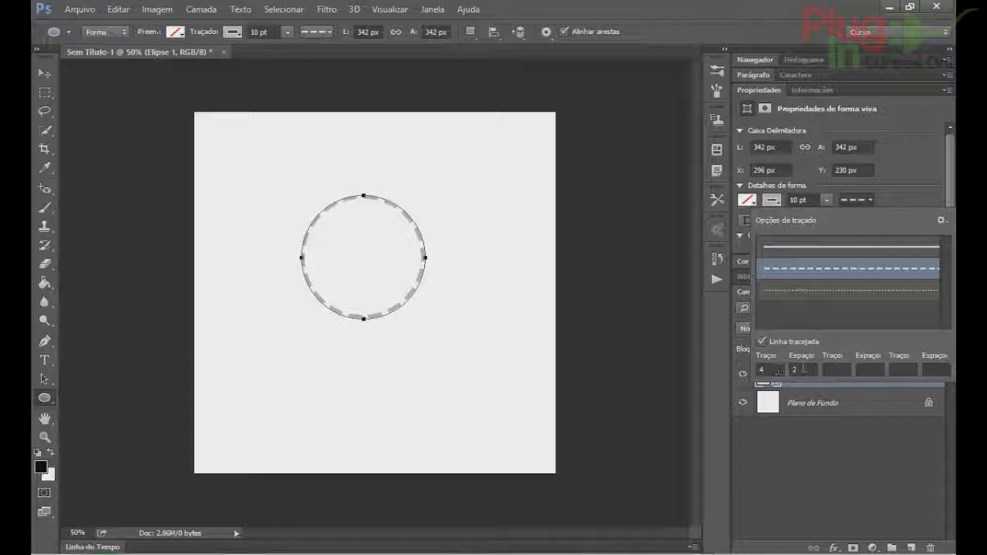
{"action": "left_click", "coordinate": [803, 368]}
{"action": "type", "text": "1"}
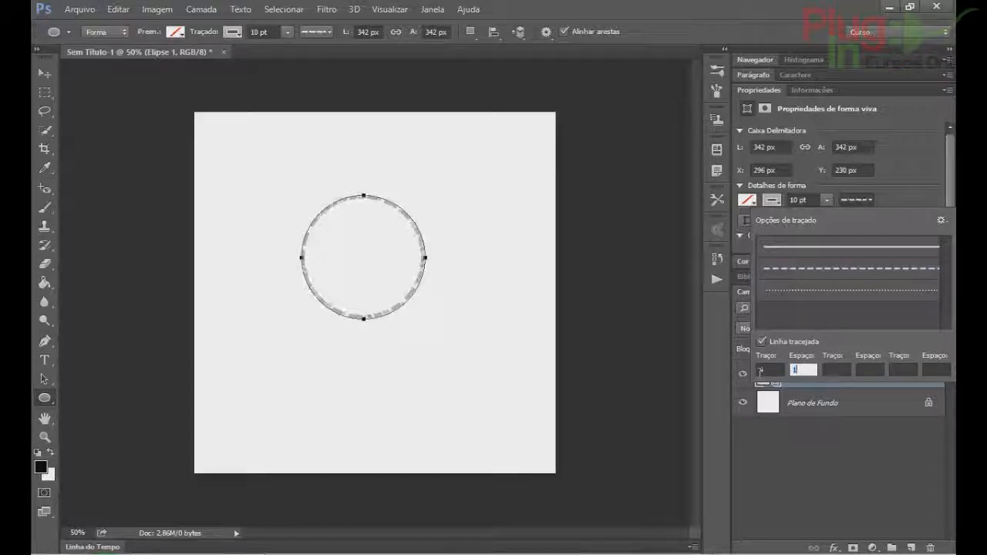
Try increasing dash lengths on the circle's stroke, from 2 through 10, 15, 20 and 22 up to 24
{"action": "left_click", "coordinate": [761, 371]}
{"action": "type", "text": "2"}
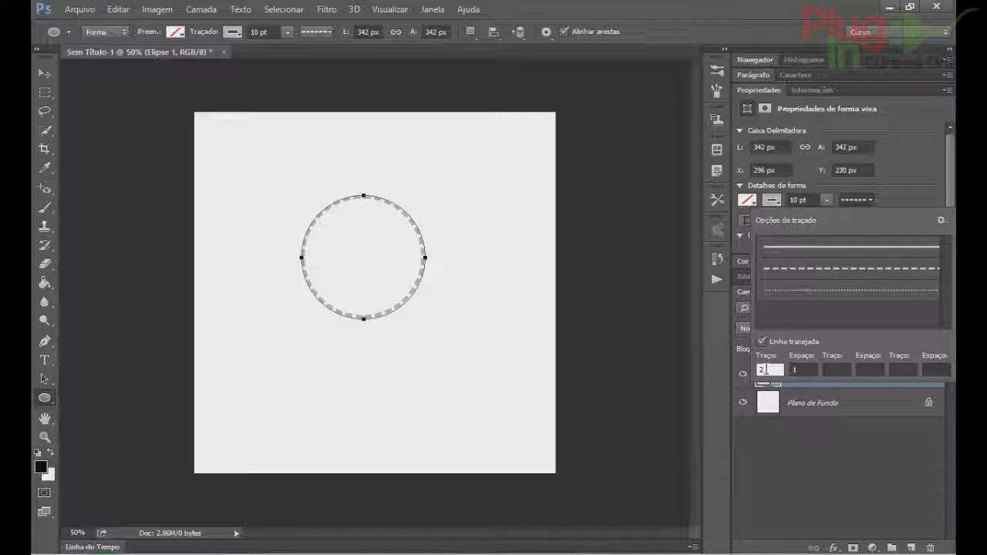
{"action": "key", "text": "BackSpace"}
{"action": "type", "text": "10"}
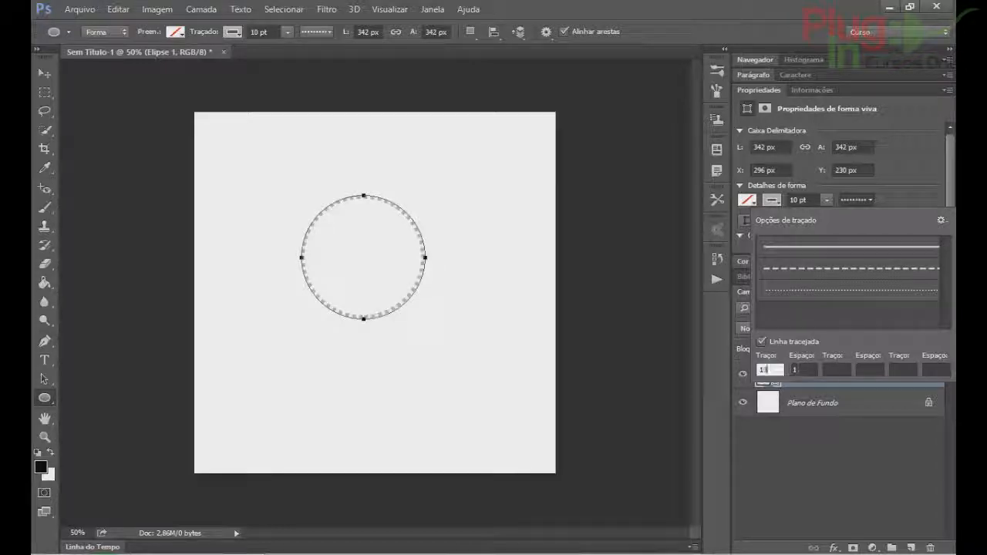
{"action": "type", "text": "15"}
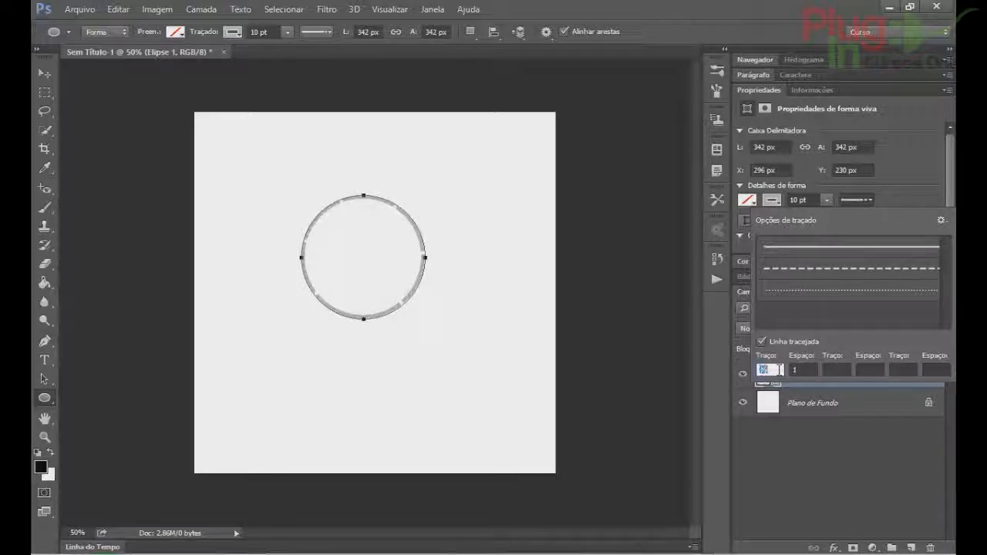
{"action": "type", "text": "16"}
{"action": "type", "text": "15"}
{"action": "double_click", "coordinate": [781, 370]}
{"action": "type", "text": "20"}
{"action": "type", "text": "2"}
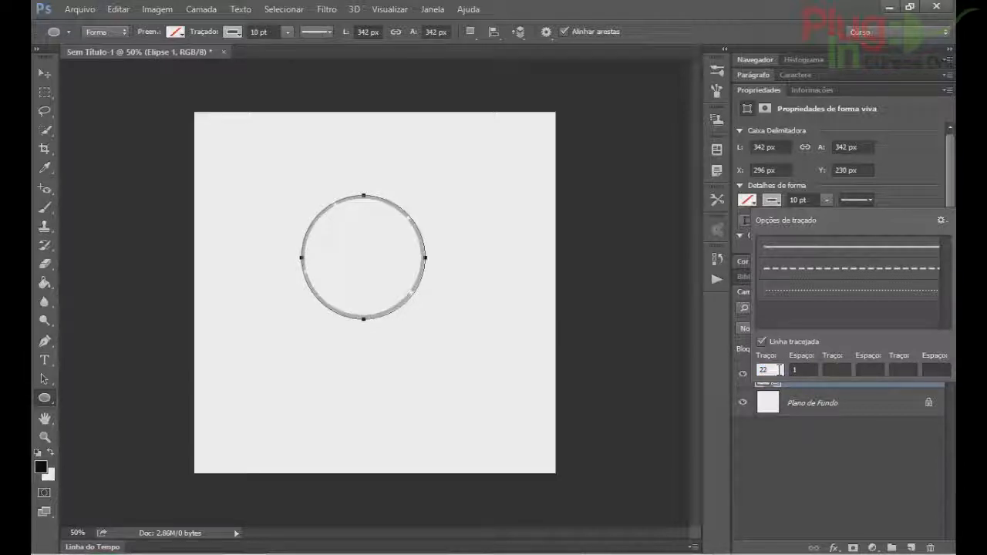
{"action": "type", "text": "4"}
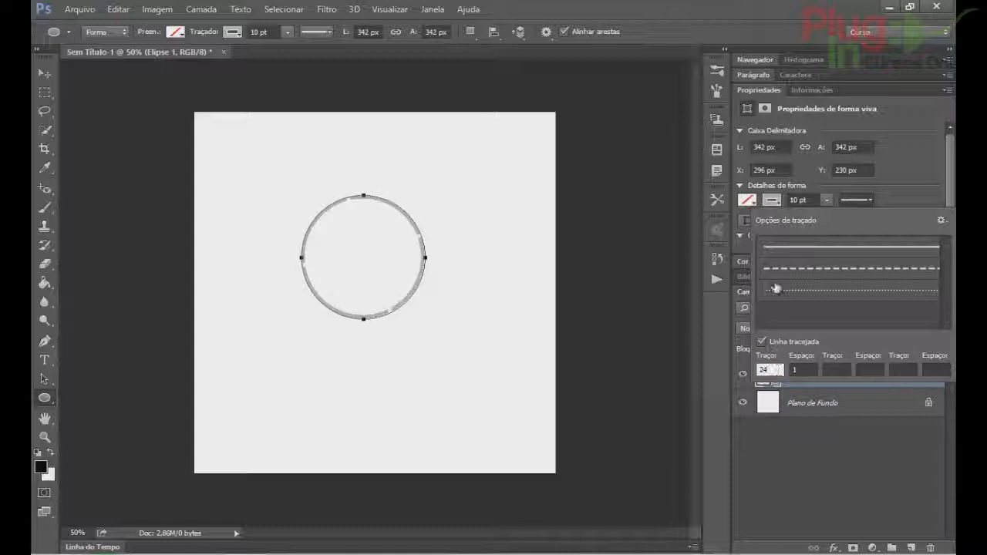
Thicken the circle's stroke to about 25.17 pt and set its dash length to 9 so it splits into four arcs
{"action": "left_click", "coordinate": [824, 202]}
{"action": "left_click_drag", "start_coordinate": [824, 216], "coordinate": [845, 216]}
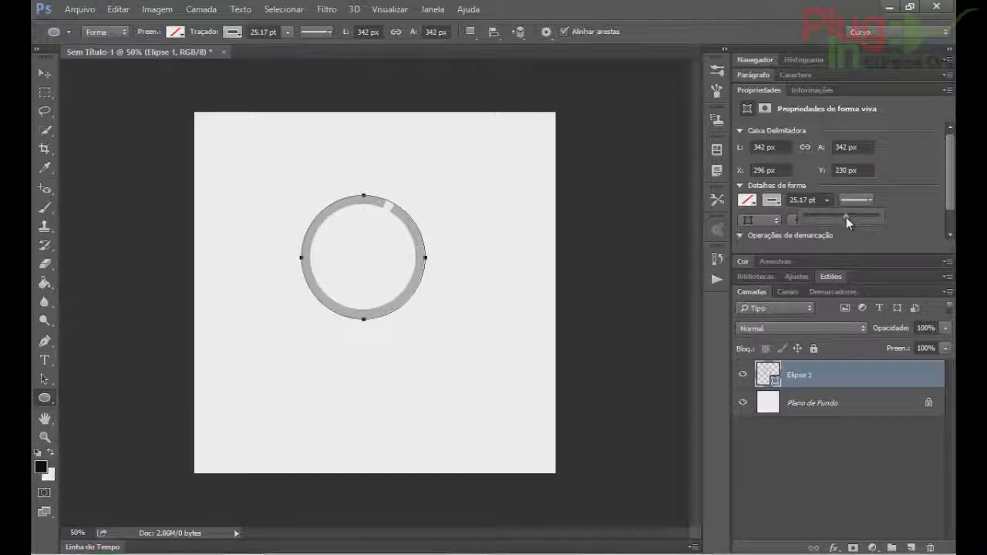
{"action": "left_click", "coordinate": [855, 199]}
{"action": "left_click", "coordinate": [770, 370]}
{"action": "key", "text": "Down"}
{"action": "type", "text": "15"}
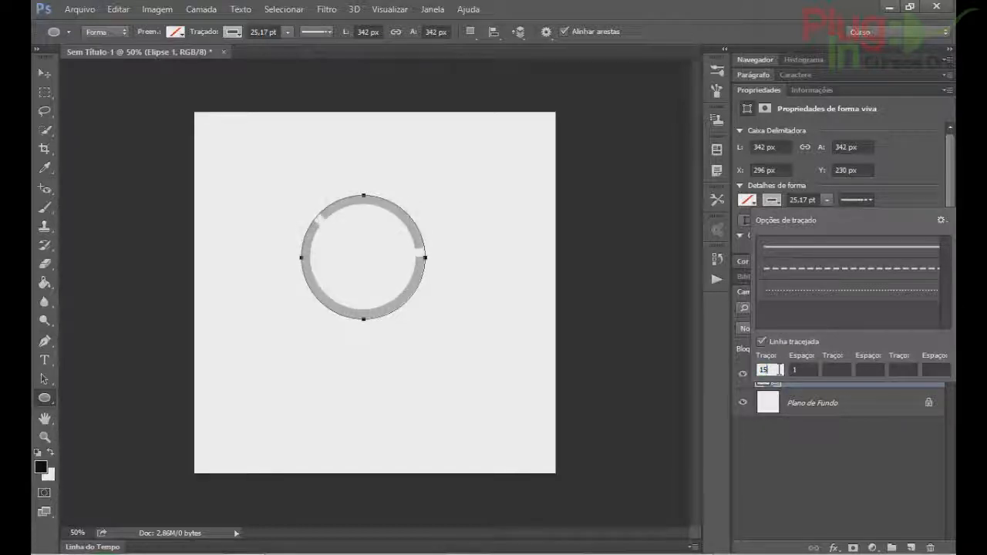
{"action": "type", "text": "10"}
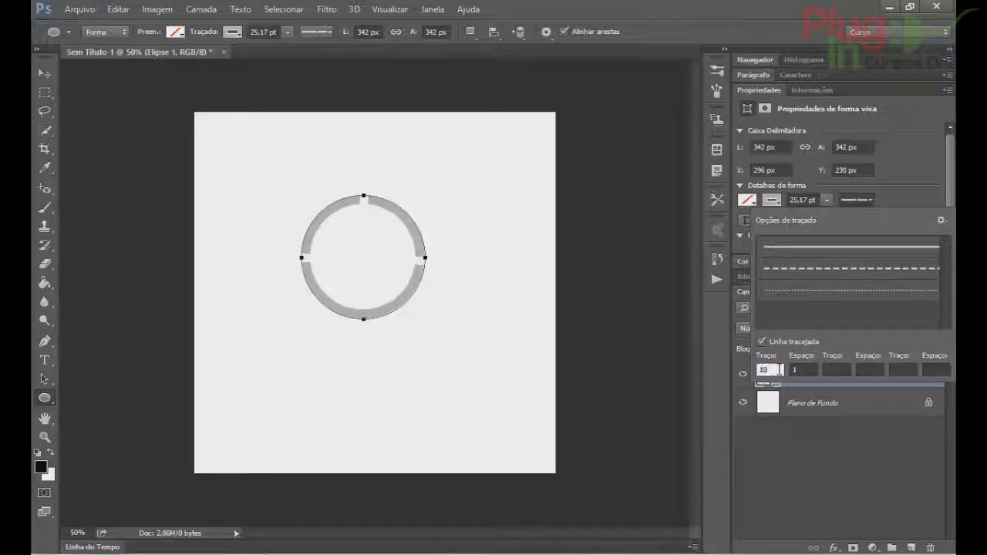
{"action": "type", "text": "9"}
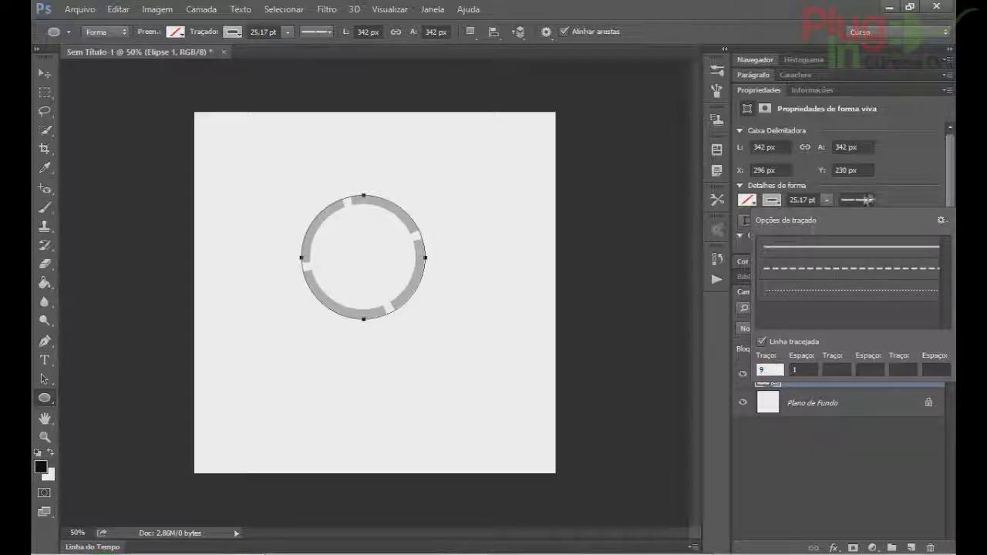
{"action": "left_click", "coordinate": [856, 200]}
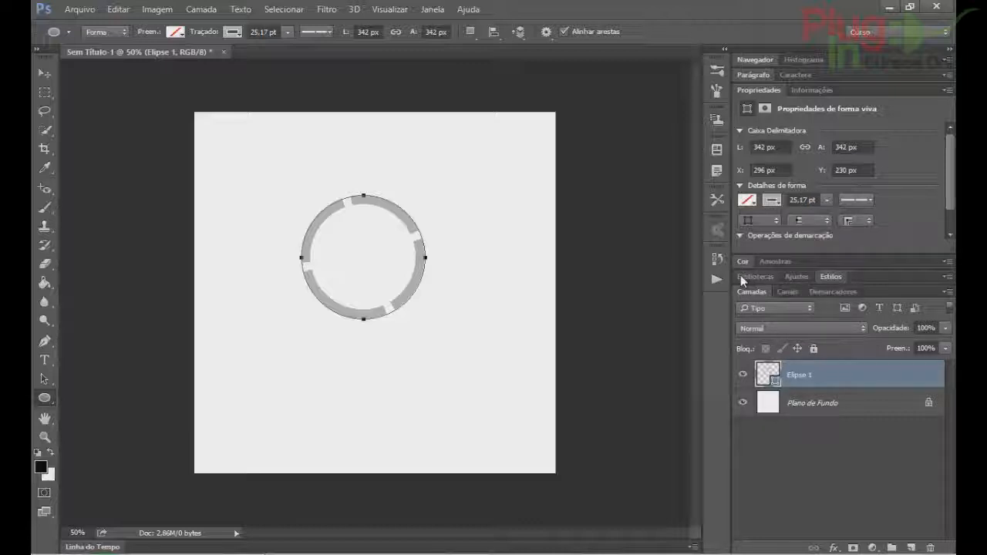
Move the segmented ring slightly down and try to rotate it clockwise with a free transform
{"action": "left_click", "coordinate": [44, 73]}
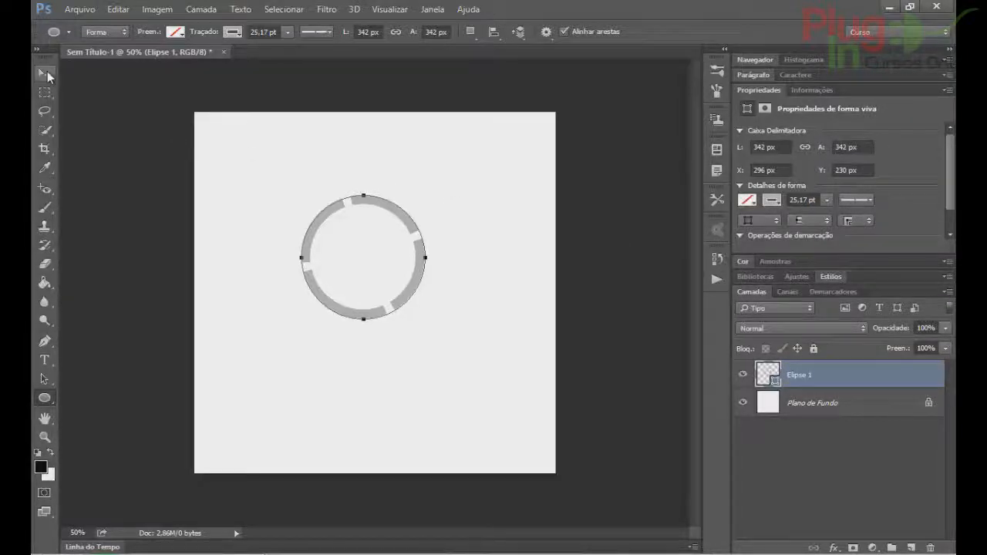
{"action": "left_click_drag", "start_coordinate": [390, 213], "coordinate": [392, 227]}
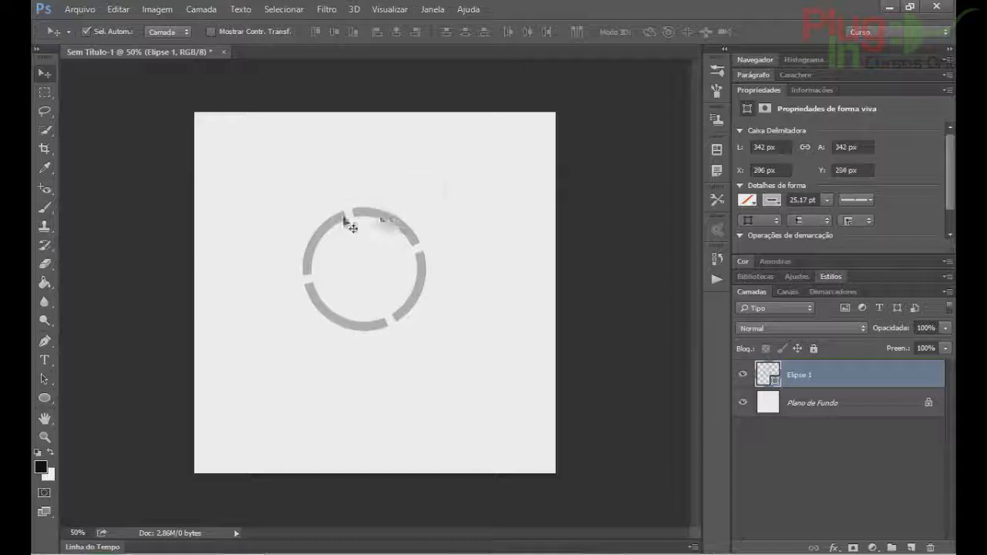
{"action": "key", "text": "ctrl"}
{"action": "key", "text": "ctrl+t"}
{"action": "left_click_drag", "start_coordinate": [436, 194], "coordinate": [453, 216]}
{"action": "key", "text": "Return"}
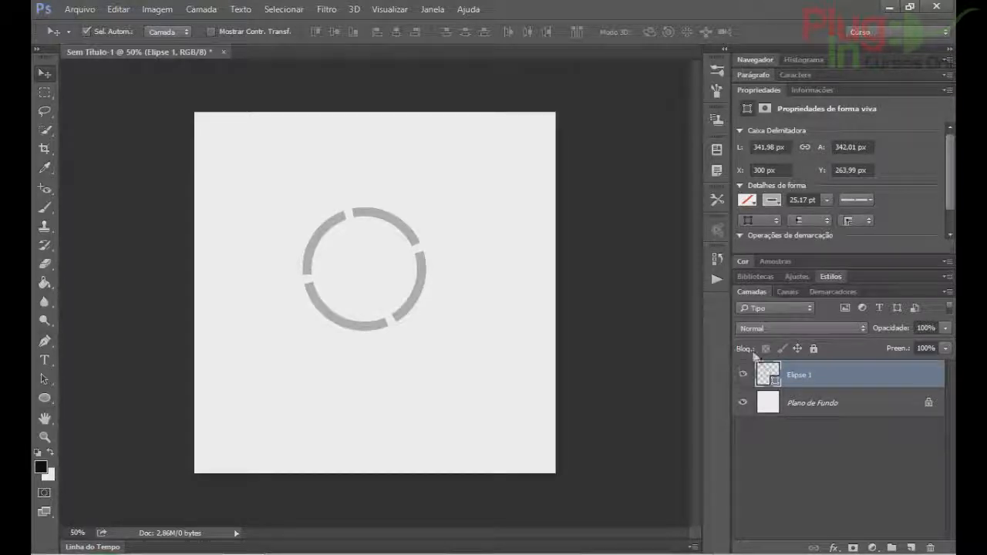
Rasterize the Elipse 1 layer and rotate the ring clockwise until its gaps sit near the top, bottom and both sides
{"action": "right_click", "coordinate": [852, 377]}
{"action": "left_click", "coordinate": [552, 239]}
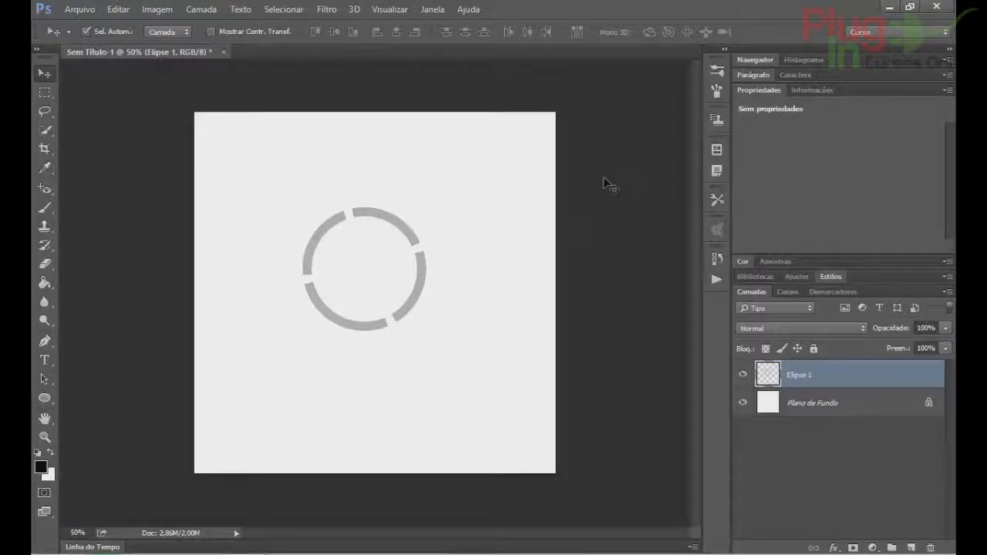
{"action": "key", "text": "ctrl+t"}
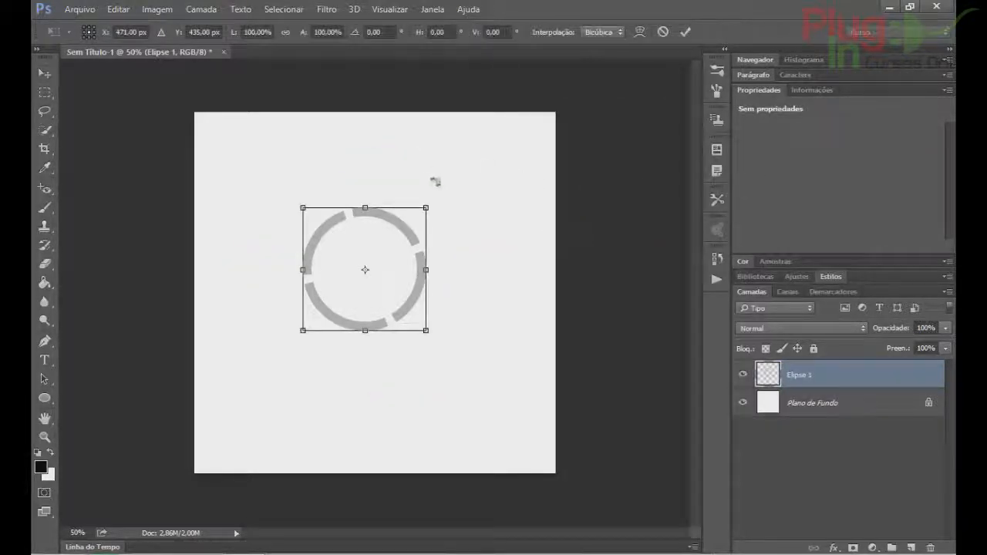
{"action": "left_click_drag", "start_coordinate": [449, 183], "coordinate": [455, 220]}
{"action": "key", "text": "Escape"}
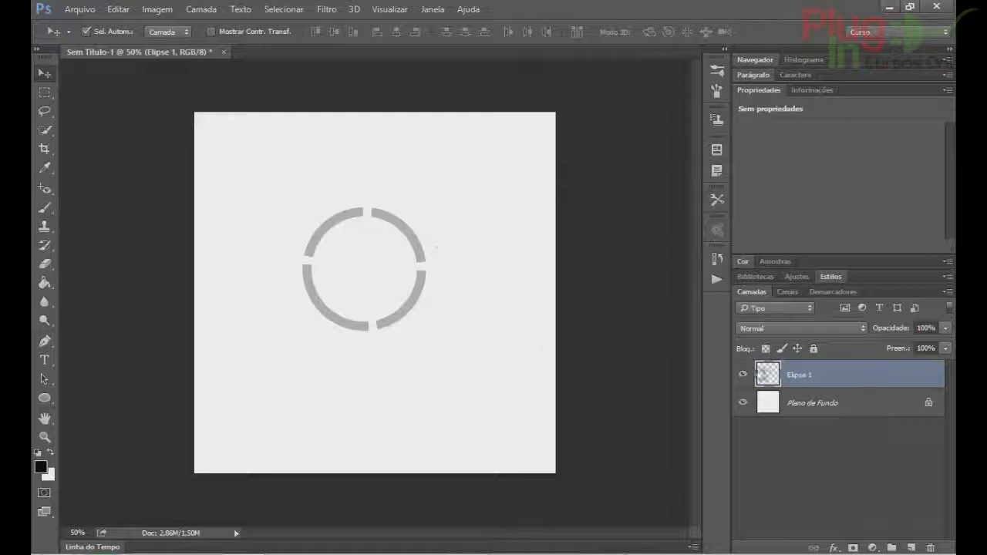
Select the ring's lower-right arc from the Elipse 1 layer's outline, copy it to its own layer and check the result with Elipse 1 hidden
{"action": "left_click", "coordinate": [768, 375], "text": "ctrl"}
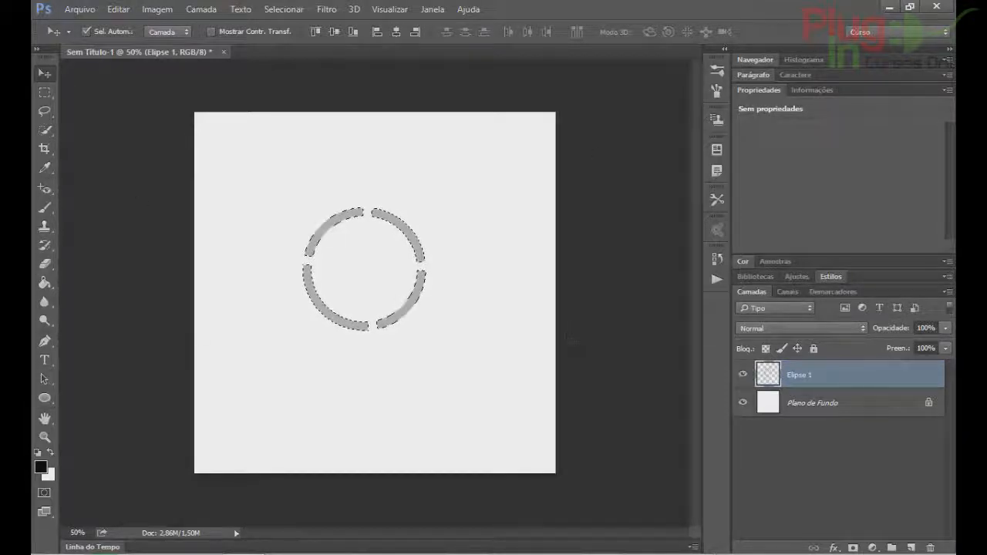
{"action": "left_click", "coordinate": [44, 93]}
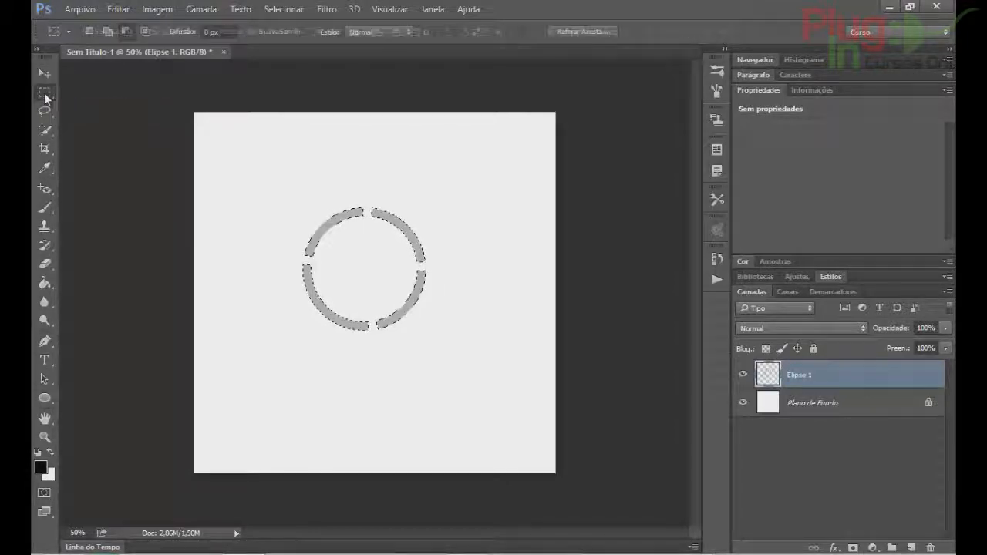
{"action": "left_click", "coordinate": [124, 31]}
{"action": "left_click_drag", "start_coordinate": [275, 174], "coordinate": [374, 359]}
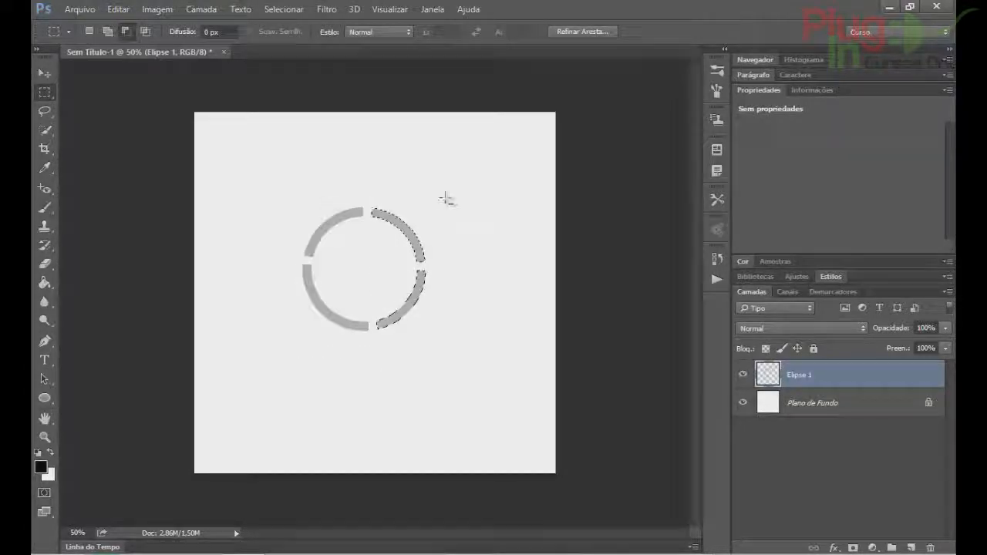
{"action": "left_click_drag", "start_coordinate": [354, 175], "coordinate": [461, 269]}
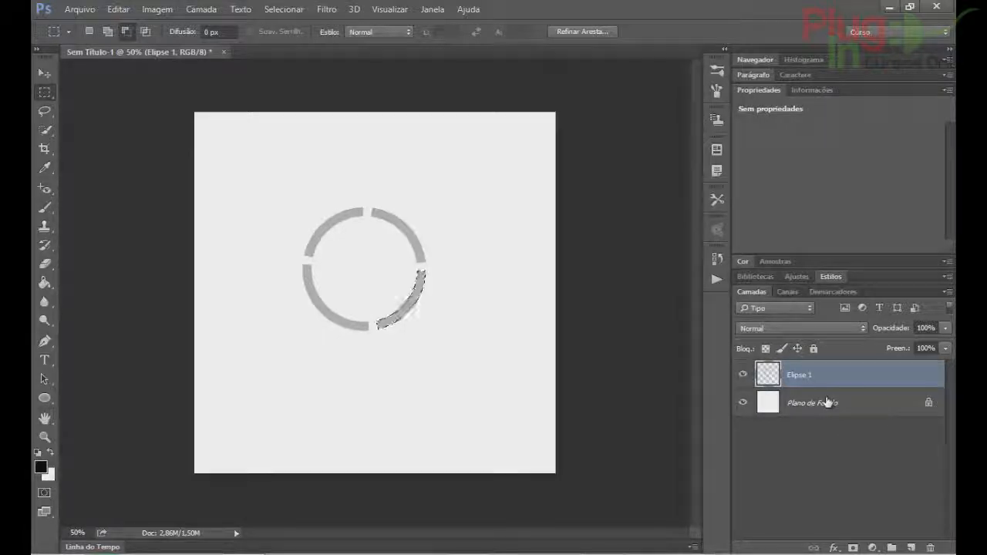
{"action": "key", "text": "ctrl+j"}
{"action": "left_click", "coordinate": [743, 402]}
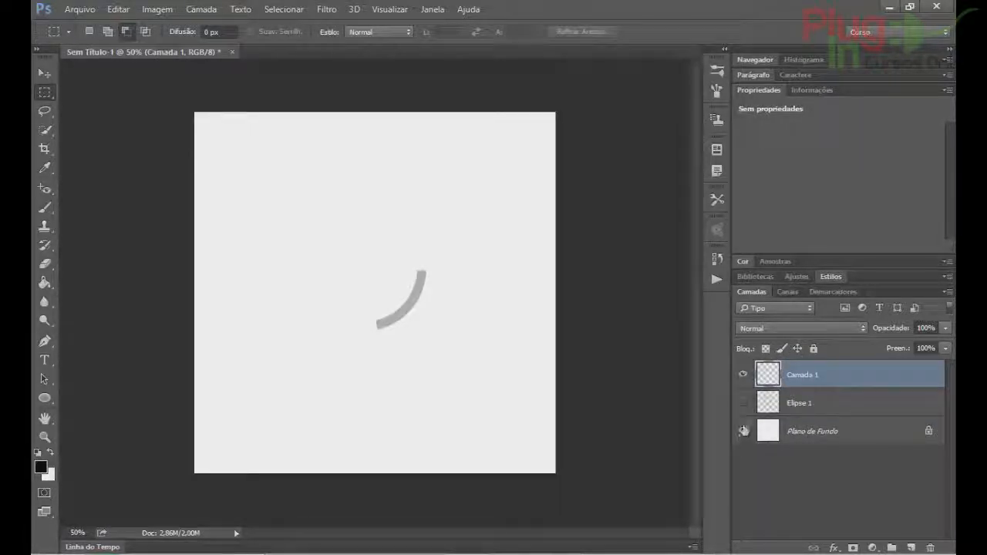
{"action": "left_click", "coordinate": [743, 403]}
Isolate the ring's lower-left arc from the Elipse 1 selection and copy it to a new layer
{"action": "left_click", "coordinate": [769, 403], "text": "ctrl"}
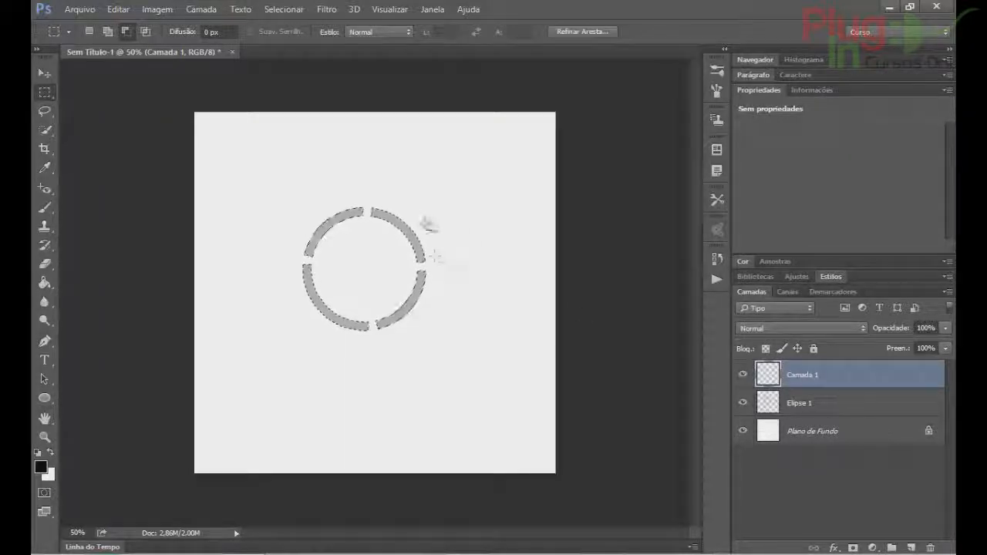
{"action": "left_click_drag", "start_coordinate": [461, 362], "coordinate": [282, 260]}
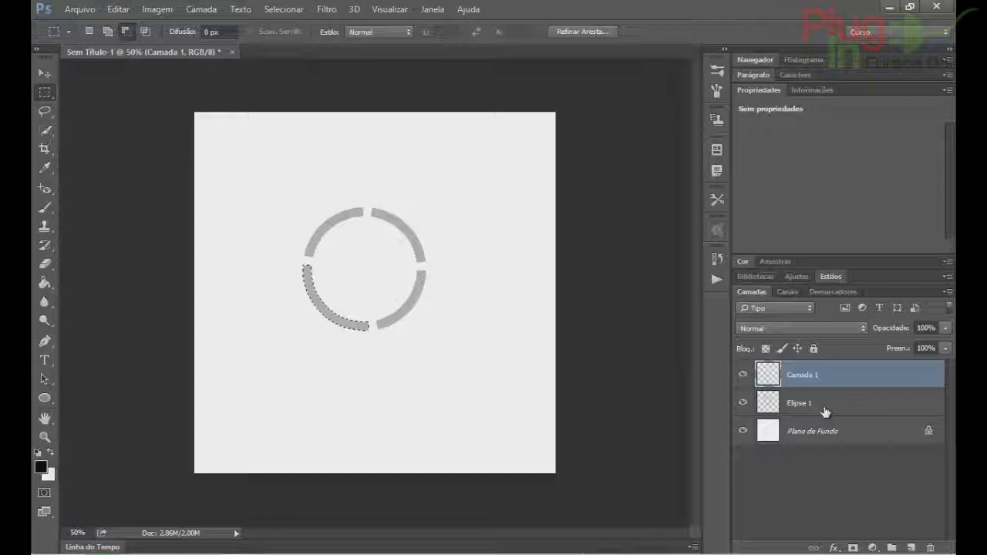
{"action": "left_click", "coordinate": [824, 412]}
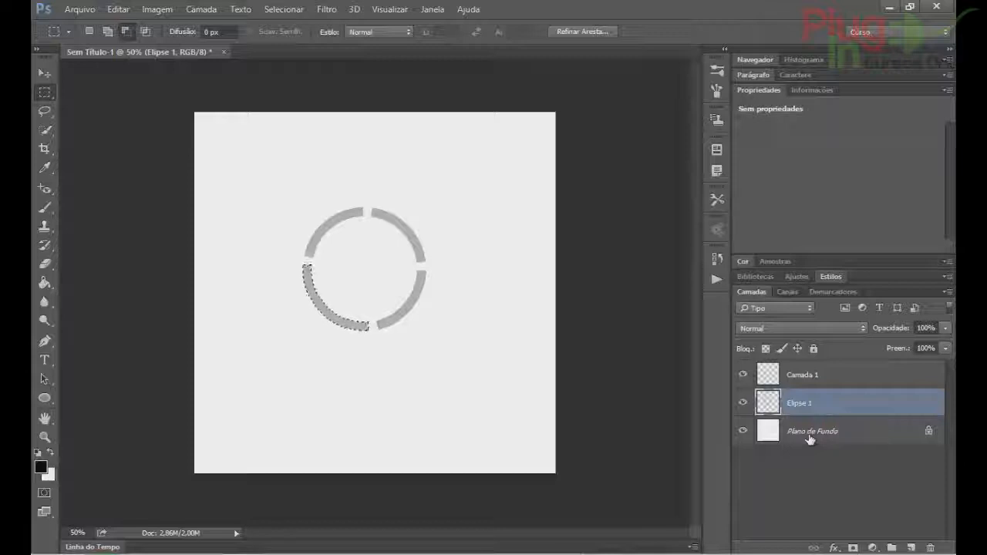
{"action": "key", "text": "ctrl+j"}
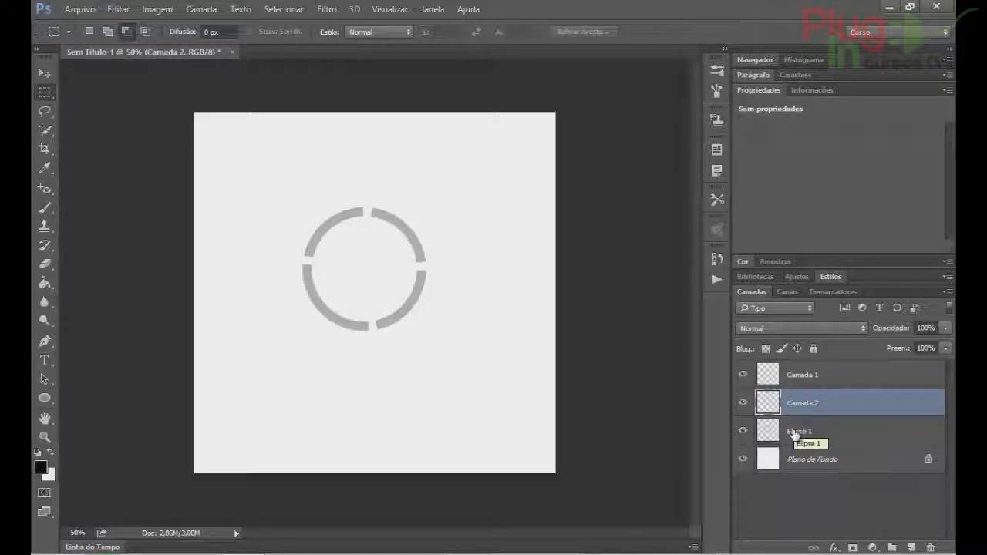
Isolate the ring's upper-left arc from the Elipse 1 selection and copy it to a new layer
{"action": "left_click", "coordinate": [794, 434]}
{"action": "left_click", "coordinate": [771, 432], "text": "ctrl"}
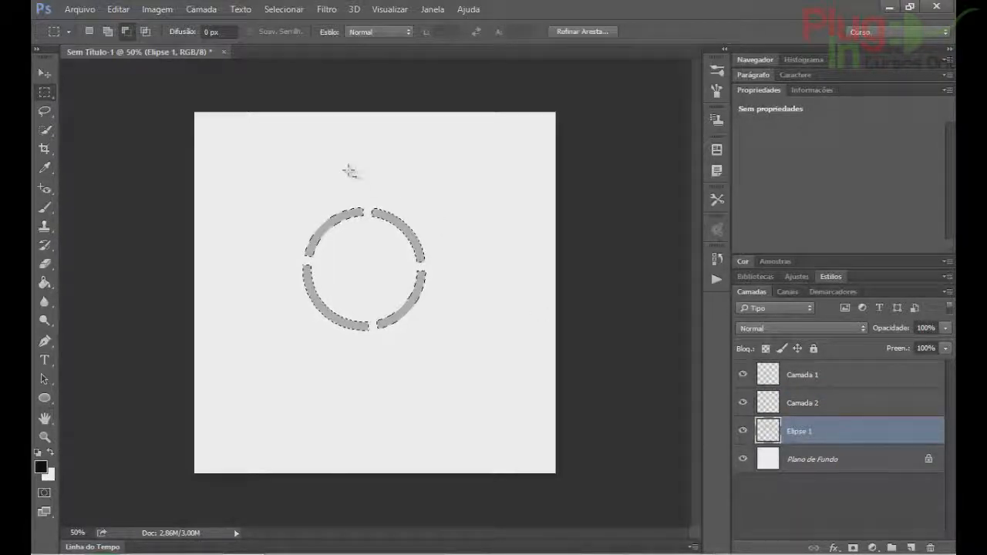
{"action": "left_click_drag", "start_coordinate": [370, 189], "coordinate": [469, 355]}
{"action": "left_click_drag", "start_coordinate": [422, 382], "coordinate": [265, 260]}
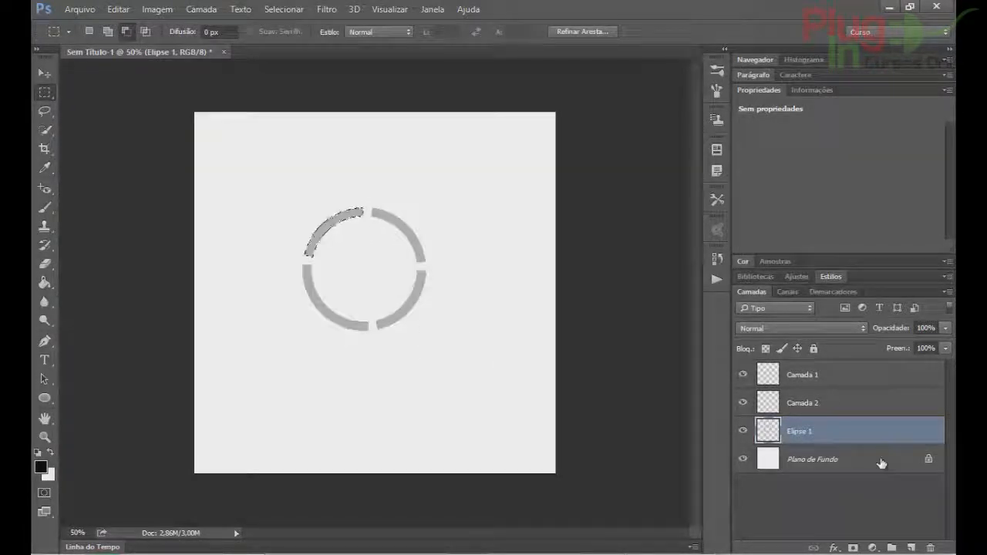
{"action": "key", "text": "ctrl+j"}
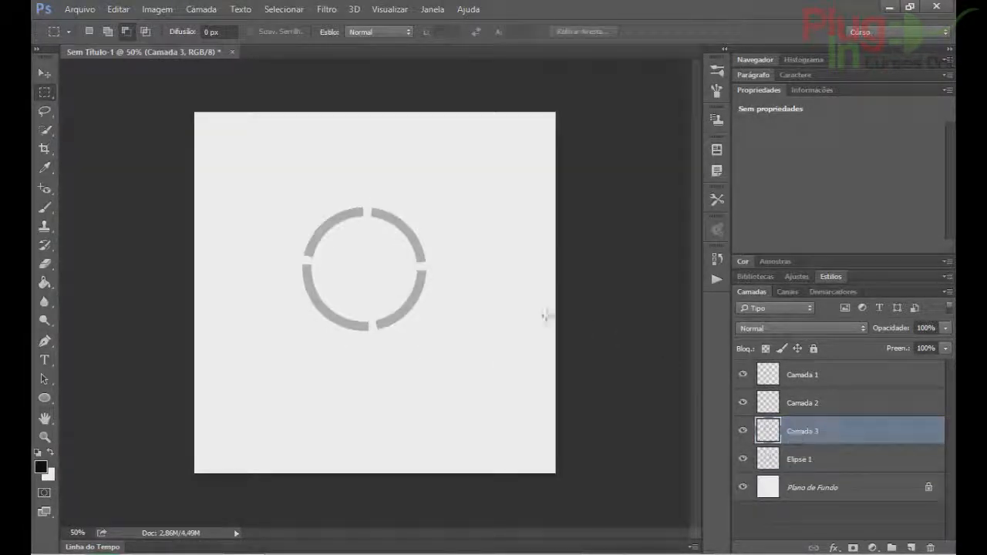
Copy the ring's upper-right arc from Elipse 1 to a new layer and delete the Elipse 1 layer
{"action": "left_click", "coordinate": [773, 458], "text": "ctrl"}
{"action": "left_click_drag", "start_coordinate": [280, 261], "coordinate": [462, 365]}
{"action": "left_click_drag", "start_coordinate": [273, 193], "coordinate": [364, 269]}
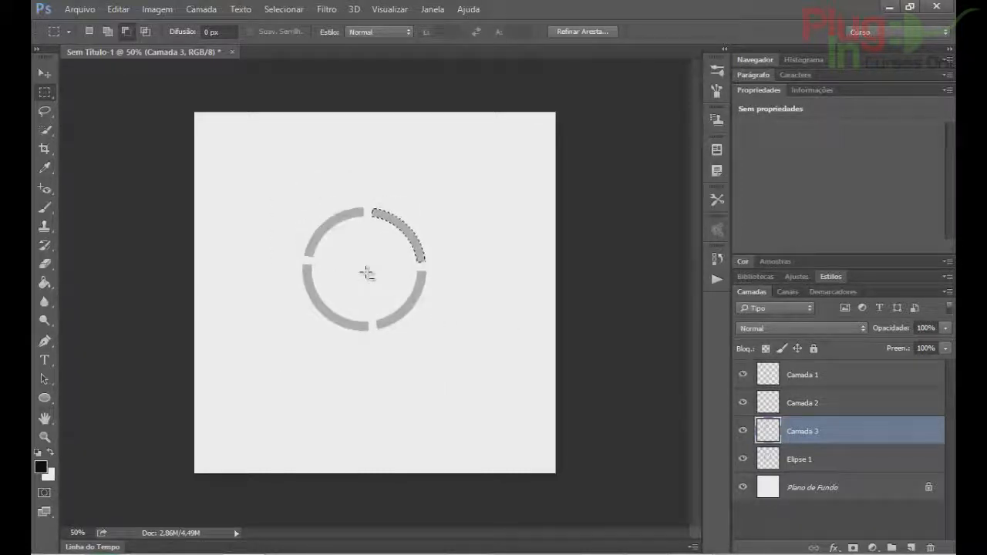
{"action": "left_click", "coordinate": [841, 471]}
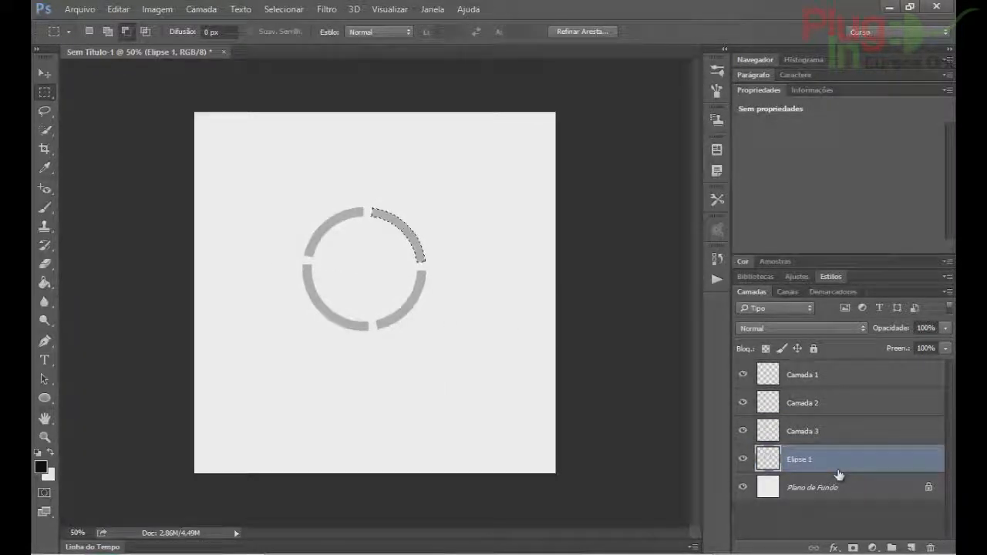
{"action": "left_click_drag", "start_coordinate": [841, 471], "coordinate": [839, 474]}
{"action": "key", "text": "ctrl+j"}
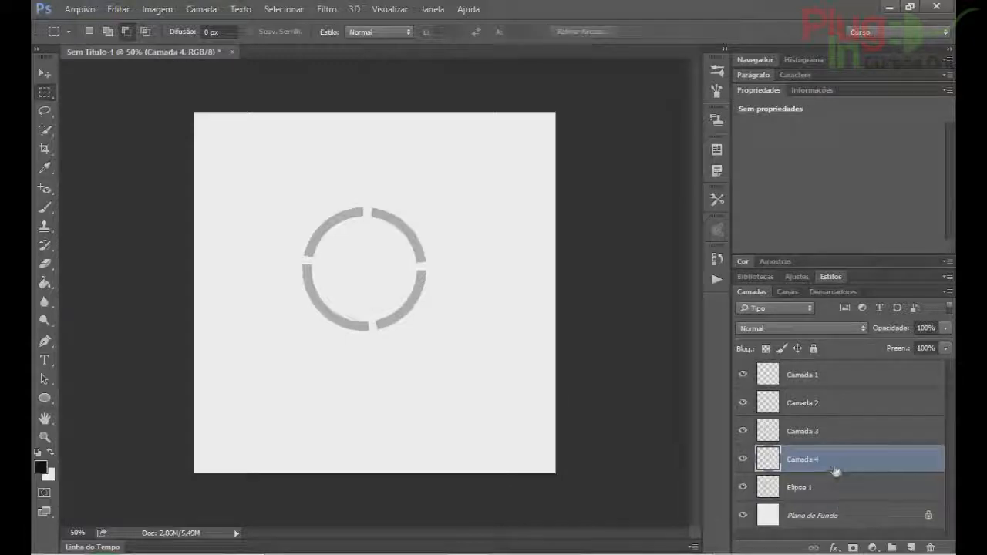
{"action": "left_click", "coordinate": [798, 499]}
{"action": "key", "text": "Delete"}
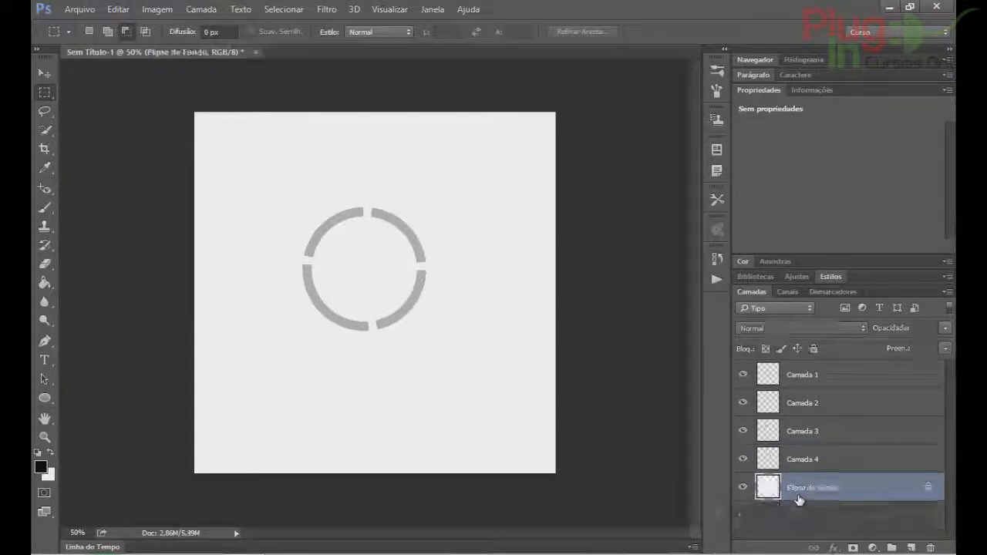
Examine which arc each separated layer holds by selecting the layers in turn and toggling the visibility of Camada 1, 2 and 3
{"action": "left_click", "coordinate": [794, 451]}
{"action": "left_click", "coordinate": [794, 428]}
{"action": "left_click", "coordinate": [794, 401]}
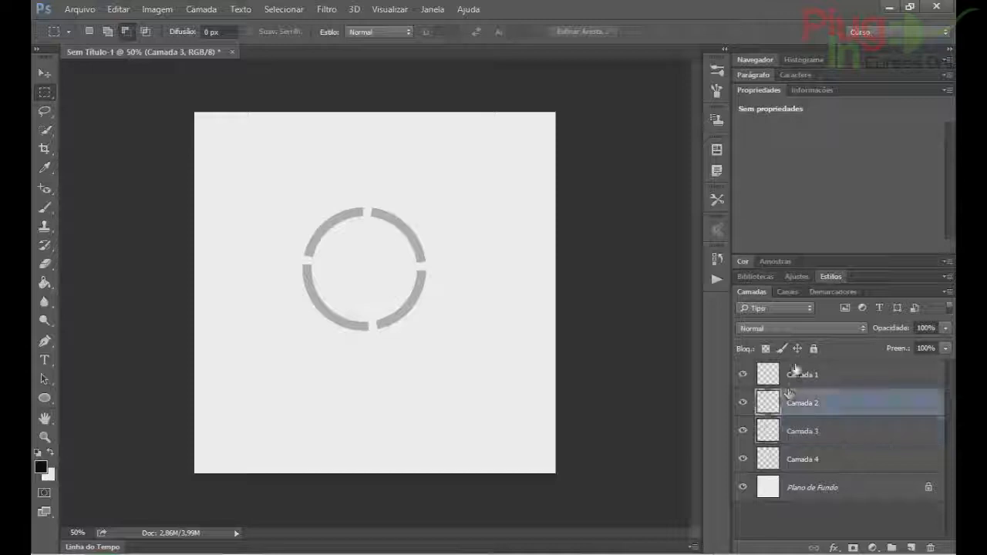
{"action": "left_click", "coordinate": [795, 372]}
{"action": "left_click", "coordinate": [742, 374]}
{"action": "left_click", "coordinate": [742, 374]}
{"action": "left_click", "coordinate": [743, 402]}
{"action": "left_click", "coordinate": [743, 401]}
{"action": "left_click", "coordinate": [742, 430]}
{"action": "left_click", "coordinate": [743, 430]}
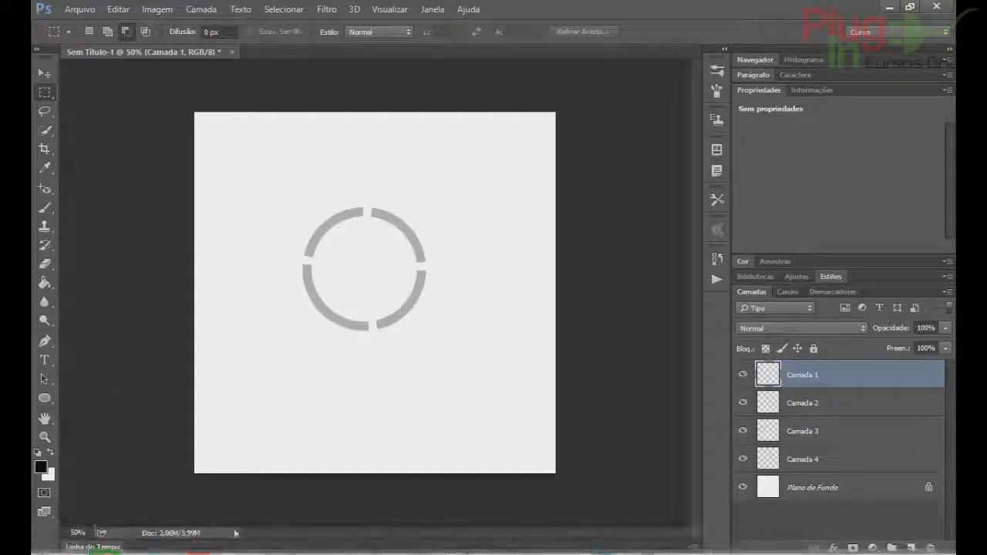
Open the timeline and create a frame animation for the segmented ring
{"action": "left_click", "coordinate": [108, 548]}
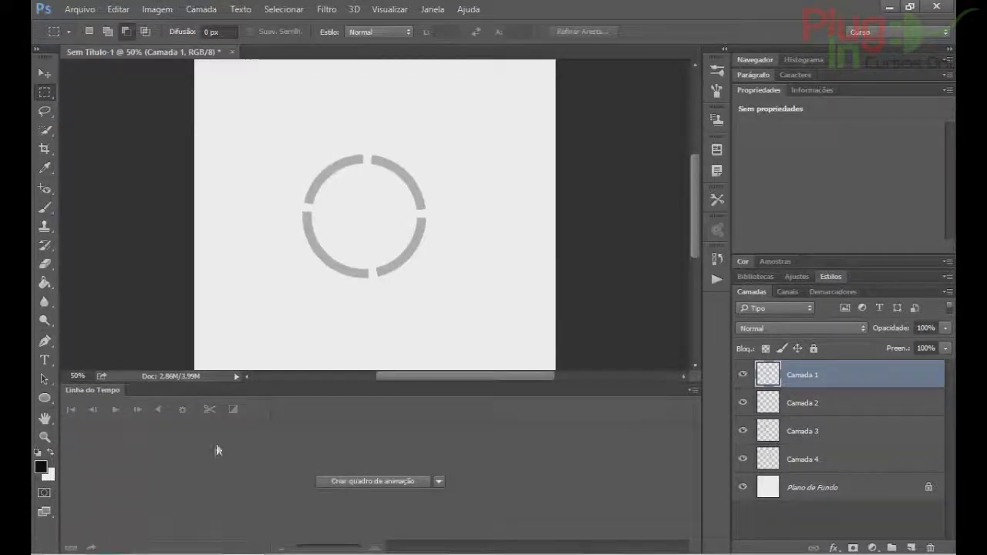
{"action": "left_click", "coordinate": [396, 481]}
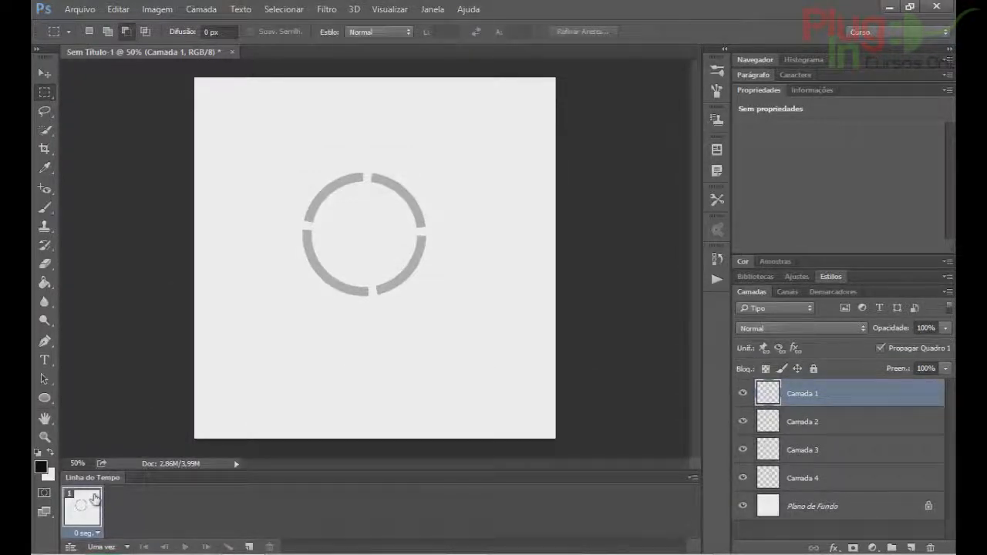
Apply a Color Overlay in blue #088db3 to the Camada 1 layer in the first frame
{"action": "double_click", "coordinate": [855, 394]}
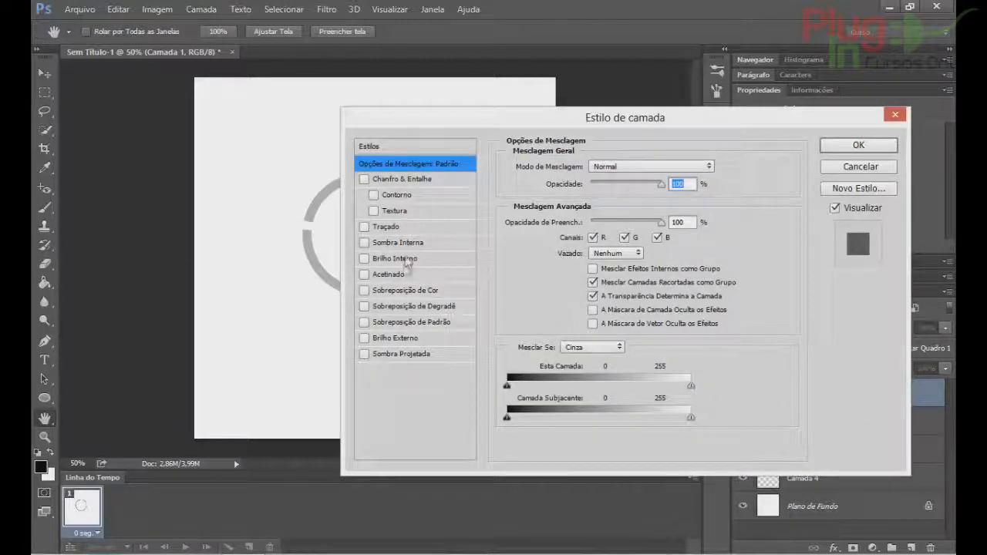
{"action": "left_click", "coordinate": [408, 292]}
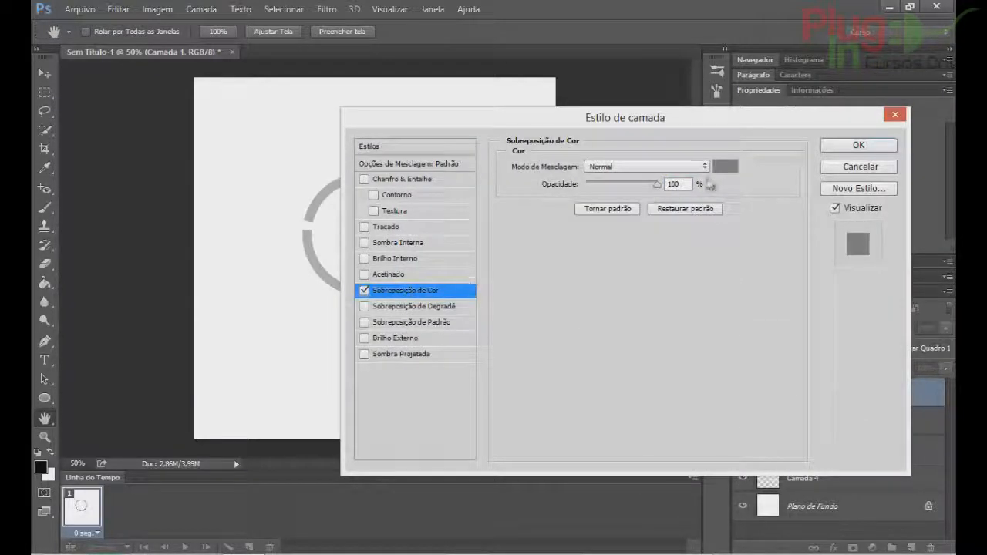
{"action": "left_click", "coordinate": [723, 166]}
{"action": "left_click", "coordinate": [497, 197]}
{"action": "left_click", "coordinate": [474, 177]}
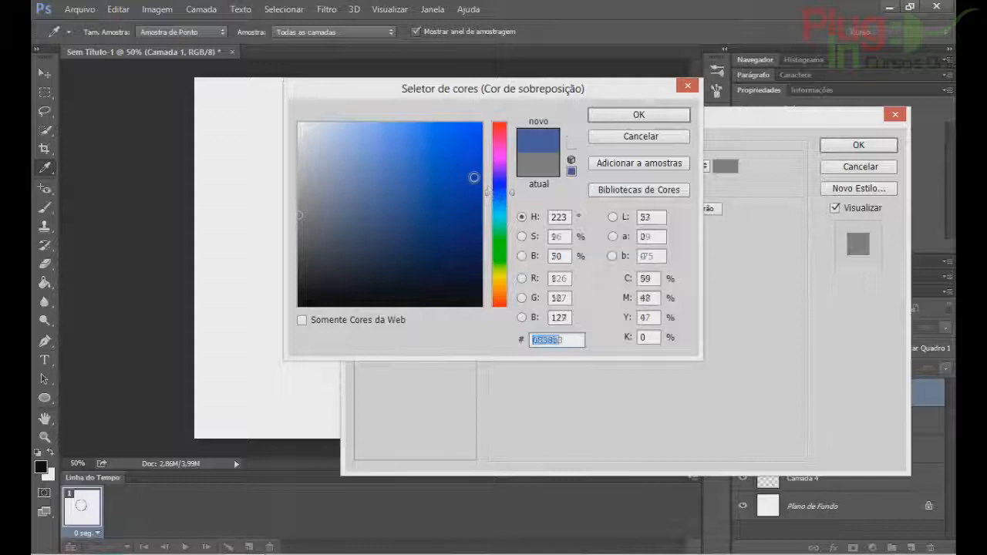
{"action": "left_click", "coordinate": [499, 207]}
{"action": "left_click", "coordinate": [638, 114]}
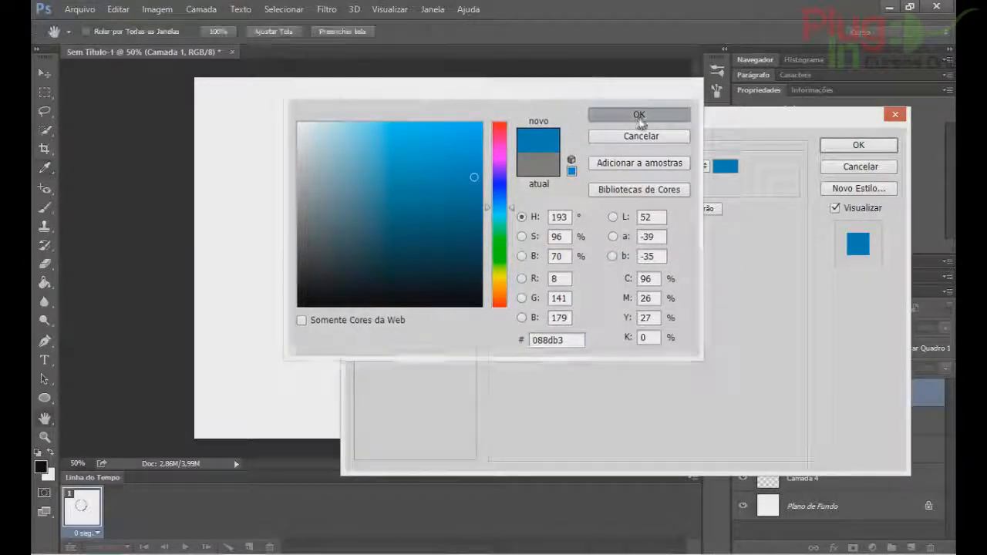
{"action": "left_click", "coordinate": [858, 145]}
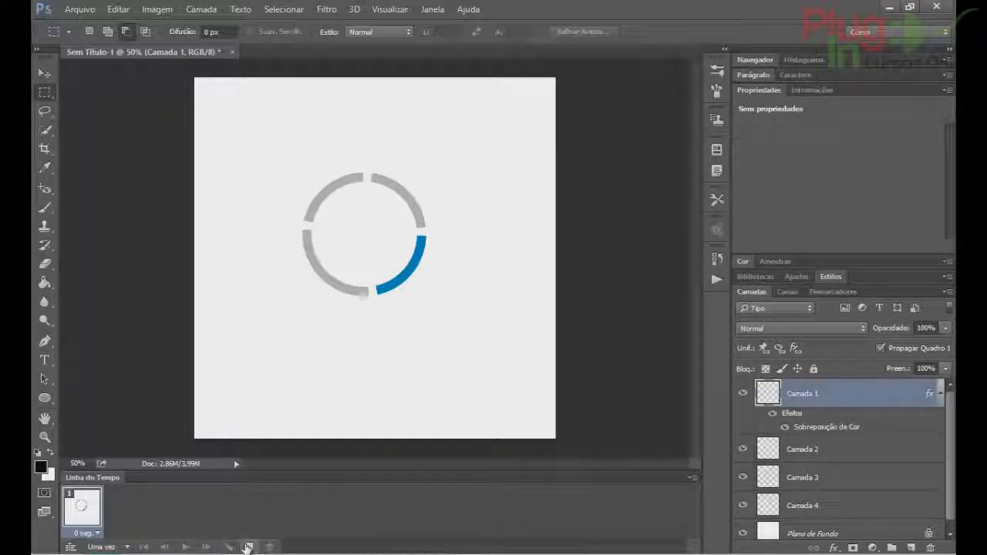
Add a second animation frame and hide Camada 1's layer effects in it
{"action": "left_click", "coordinate": [247, 548]}
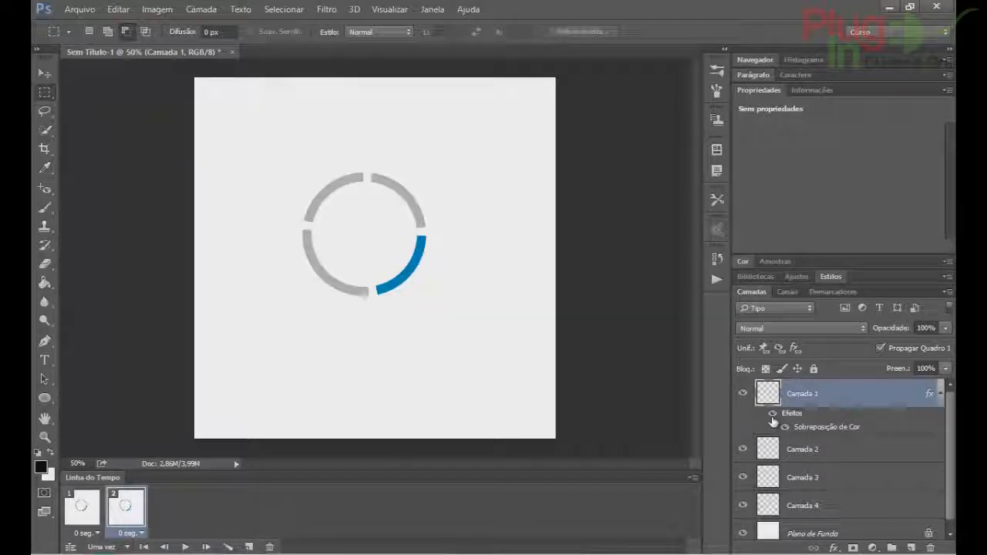
{"action": "left_click", "coordinate": [773, 416]}
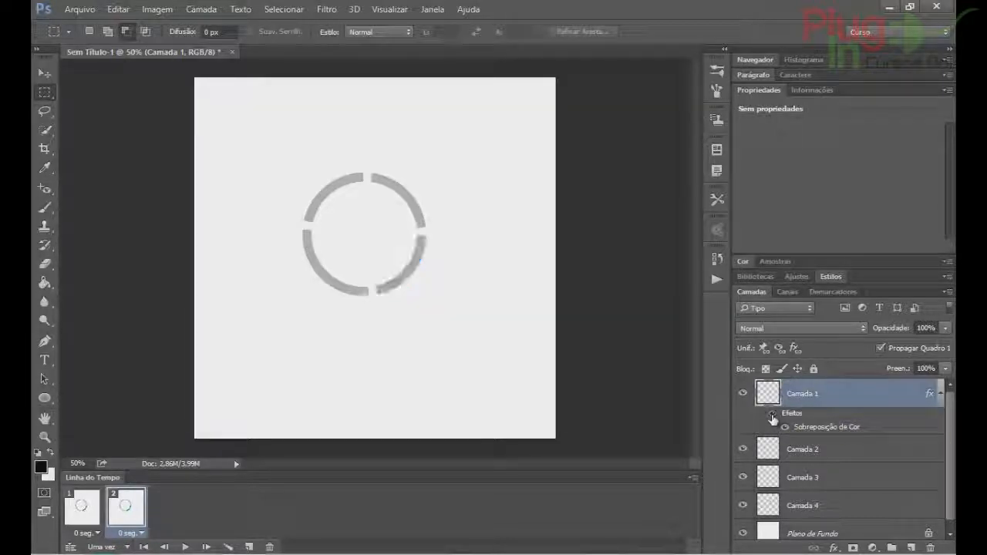
Copy Camada 1's layer style onto the lower-left arc's layer, Camada 2, and show its effects in the second frame
{"action": "right_click", "coordinate": [836, 397]}
{"action": "left_click", "coordinate": [561, 358]}
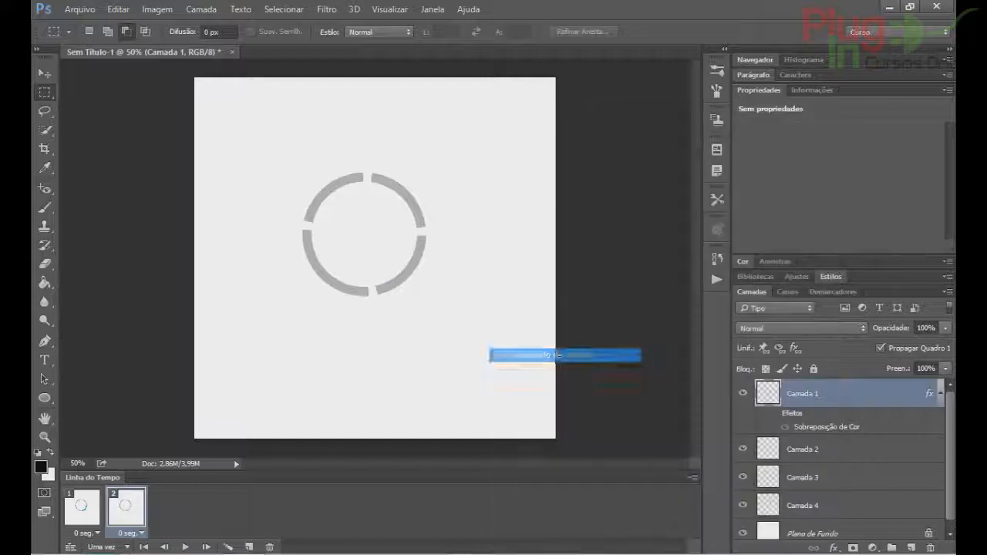
{"action": "left_click", "coordinate": [742, 478]}
{"action": "left_click", "coordinate": [743, 477]}
{"action": "left_click", "coordinate": [743, 506]}
{"action": "left_click", "coordinate": [743, 506]}
{"action": "left_click", "coordinate": [742, 449]}
{"action": "left_click", "coordinate": [742, 449]}
{"action": "right_click", "coordinate": [829, 445]}
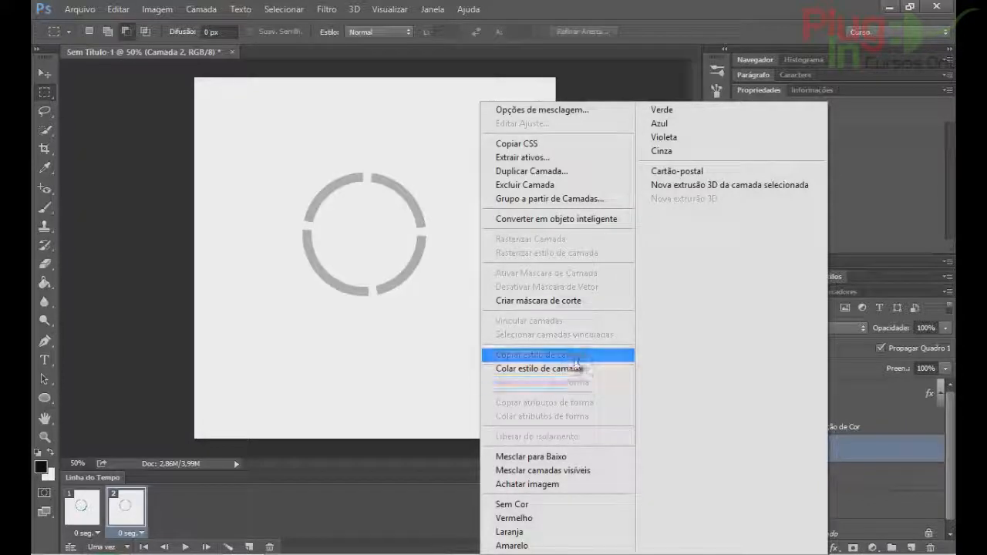
{"action": "left_click", "coordinate": [572, 366]}
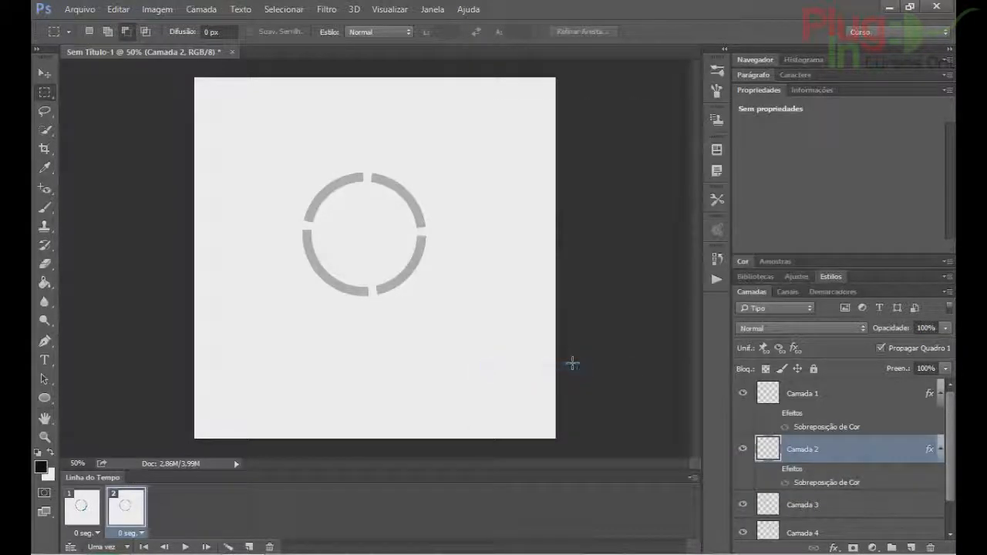
{"action": "left_click", "coordinate": [774, 470]}
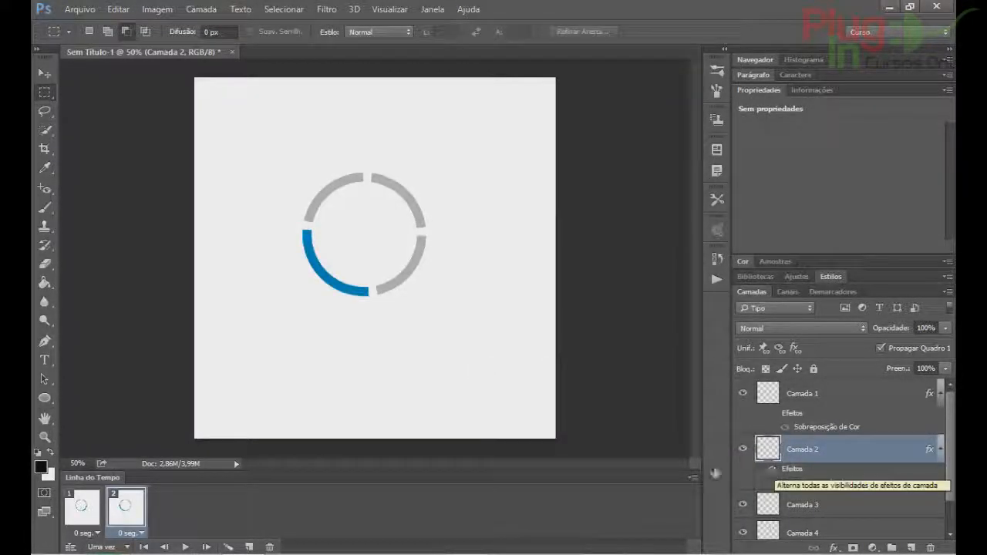
Add a third animation frame and hide Camada 2's layer effects in it
{"action": "left_click", "coordinate": [250, 547]}
{"action": "scroll", "coordinate": [819, 416], "scroll_direction": "down", "scroll_amount": 1}
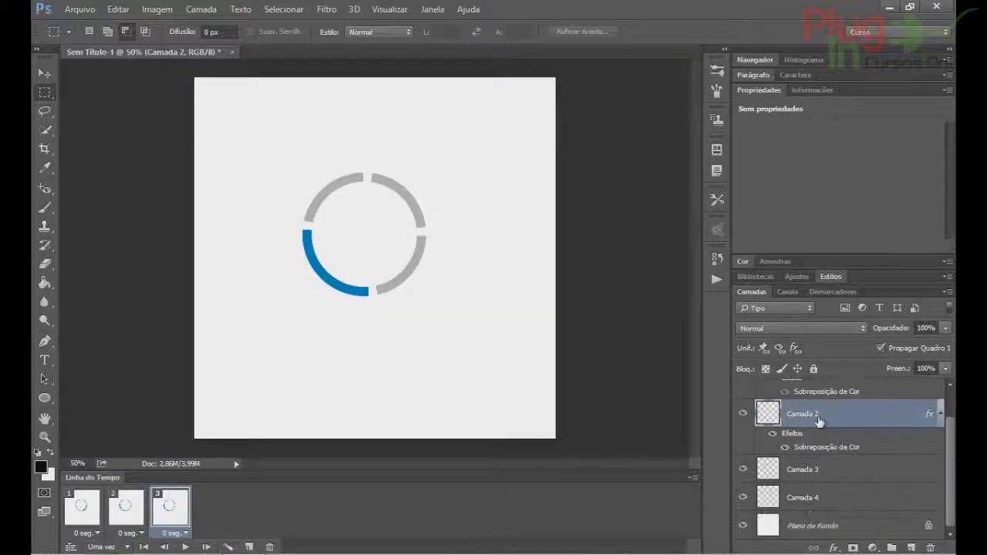
{"action": "left_click", "coordinate": [772, 434]}
Paste the blue overlay style onto the upper-left arc's layer, Camada 3, and show its effects in the third frame
{"action": "left_click", "coordinate": [743, 469]}
{"action": "left_click", "coordinate": [742, 469]}
{"action": "right_click", "coordinate": [807, 476]}
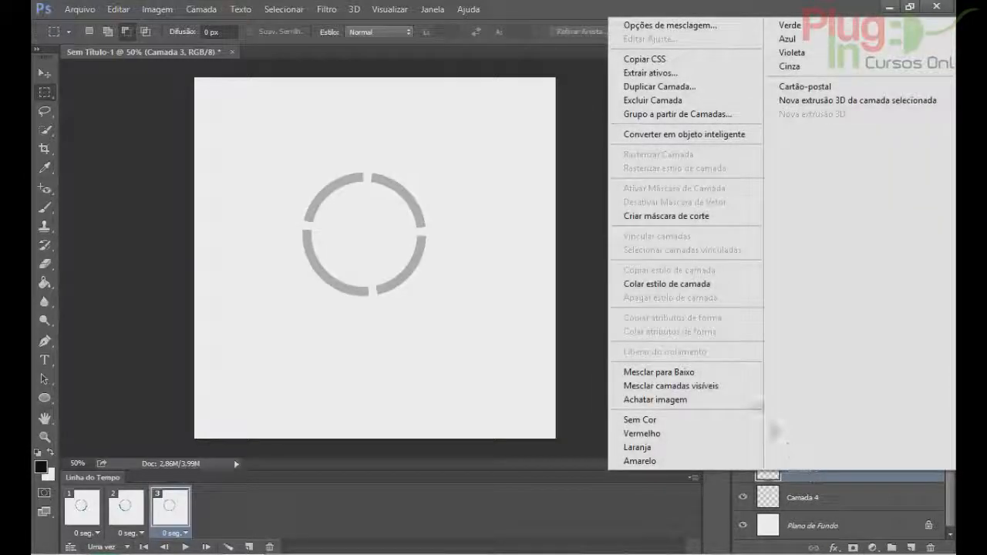
{"action": "left_click", "coordinate": [705, 283]}
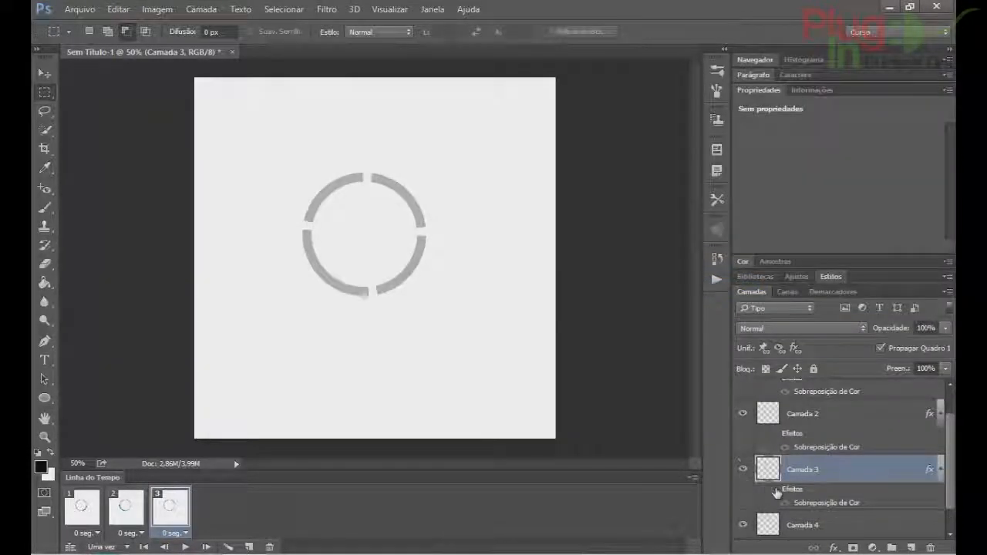
{"action": "left_click", "coordinate": [773, 489]}
{"action": "scroll", "coordinate": [776, 492], "scroll_direction": "down", "scroll_amount": 1}
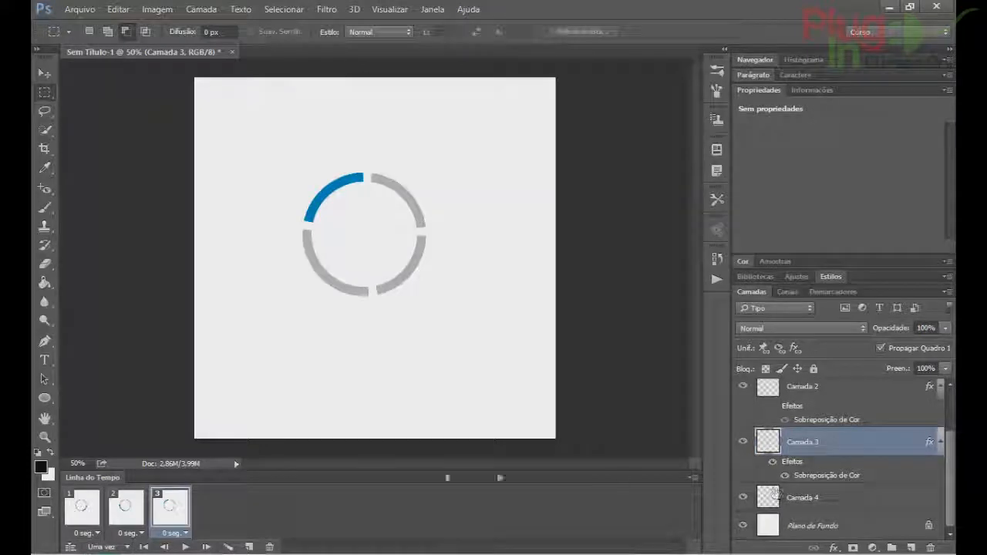
Add a fourth animation frame that hides Camada 3's effects and shows the blue overlay style pasted onto the upper-right arc's layer, Camada 4
{"action": "left_click", "coordinate": [248, 547]}
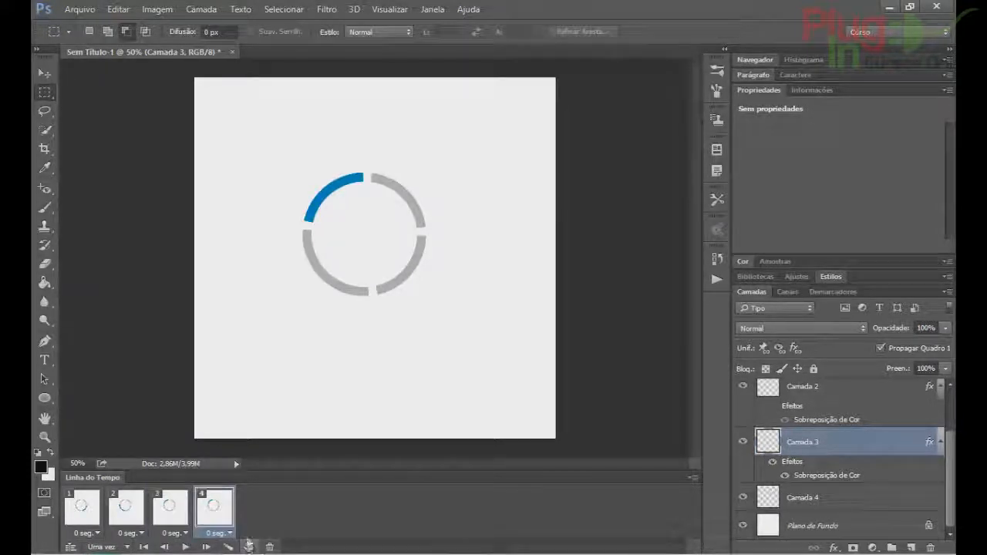
{"action": "left_click", "coordinate": [772, 465]}
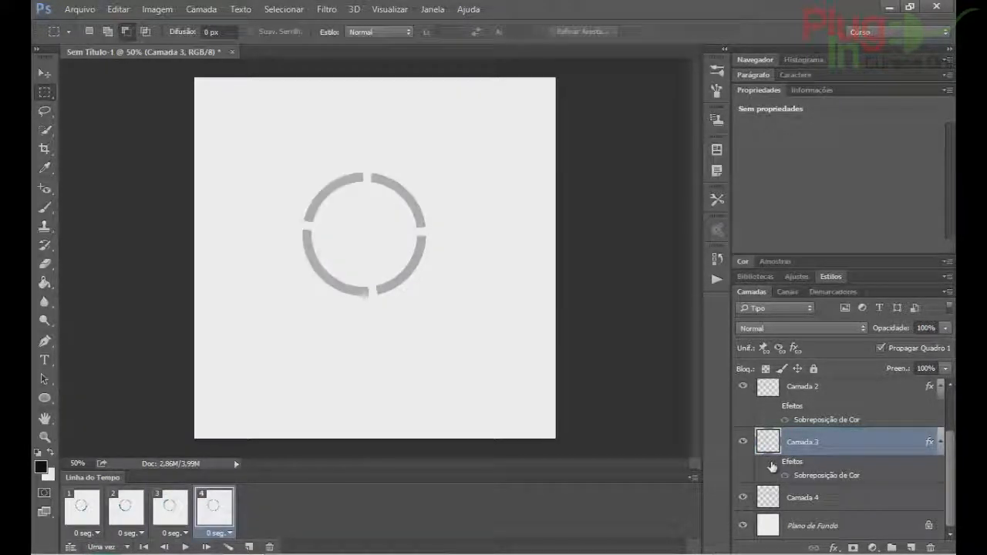
{"action": "right_click", "coordinate": [786, 498]}
{"action": "left_click", "coordinate": [702, 306]}
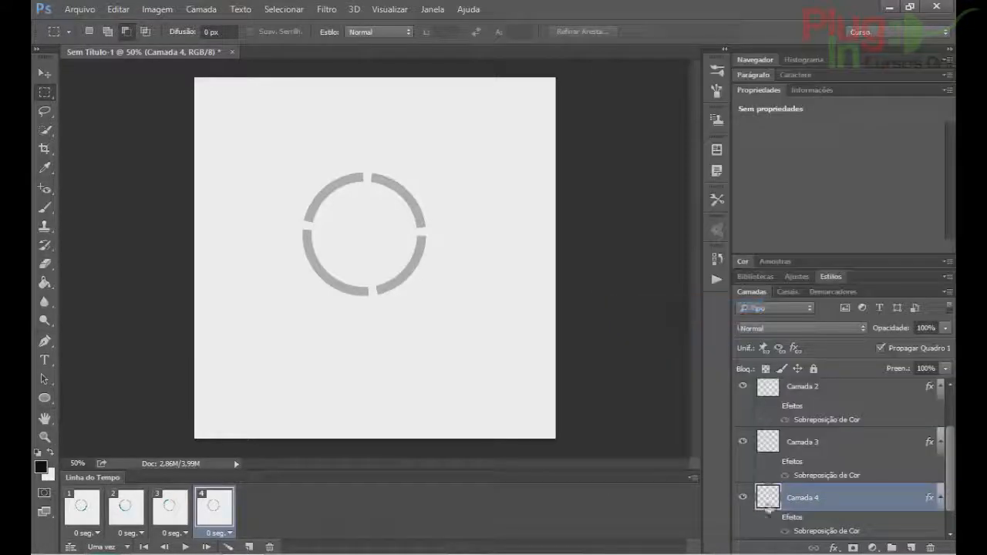
{"action": "left_click", "coordinate": [774, 518]}
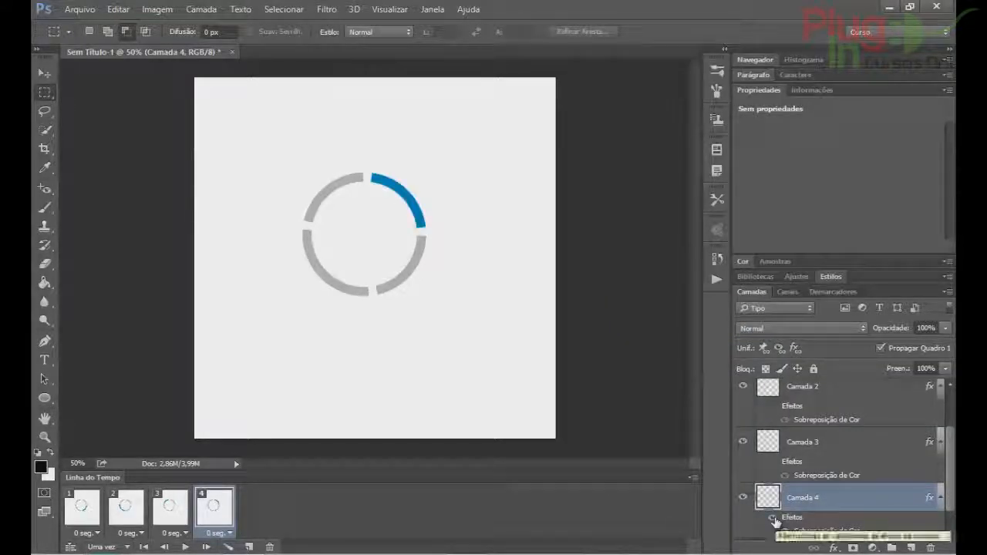
Look through the individual animation frames to check which arc is coloured in each one
{"action": "scroll", "coordinate": [825, 445], "scroll_direction": "up", "scroll_amount": 2}
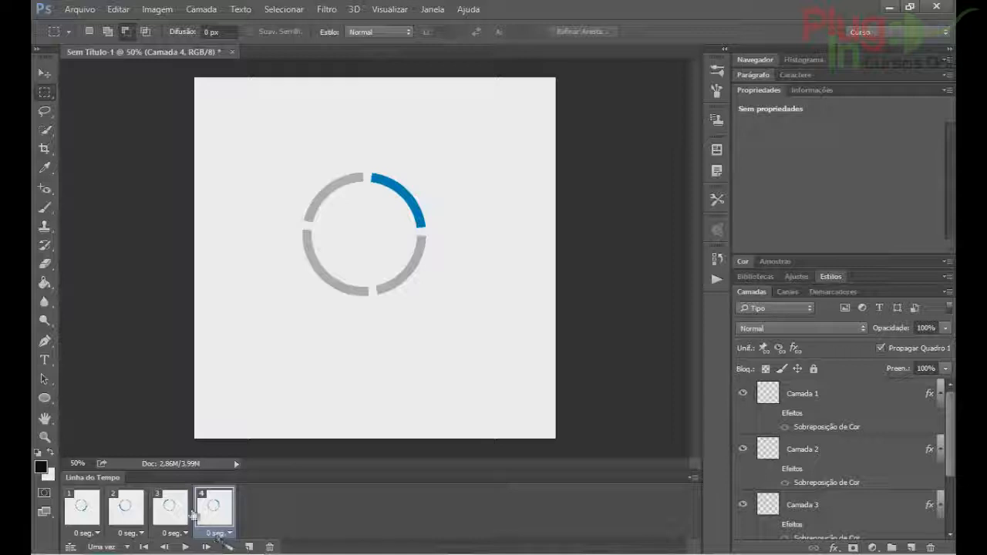
{"action": "left_click", "coordinate": [171, 509]}
{"action": "left_click", "coordinate": [123, 509]}
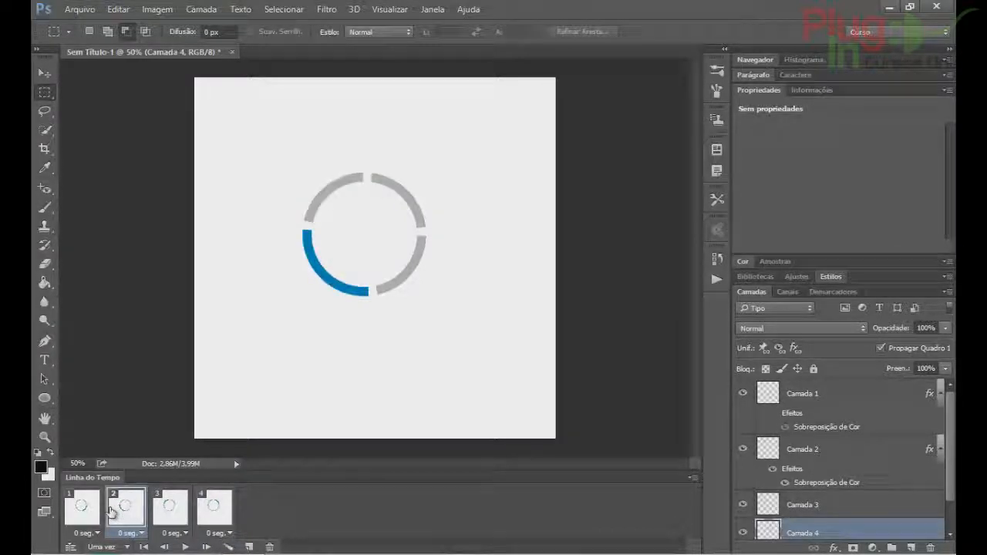
{"action": "left_click", "coordinate": [82, 508]}
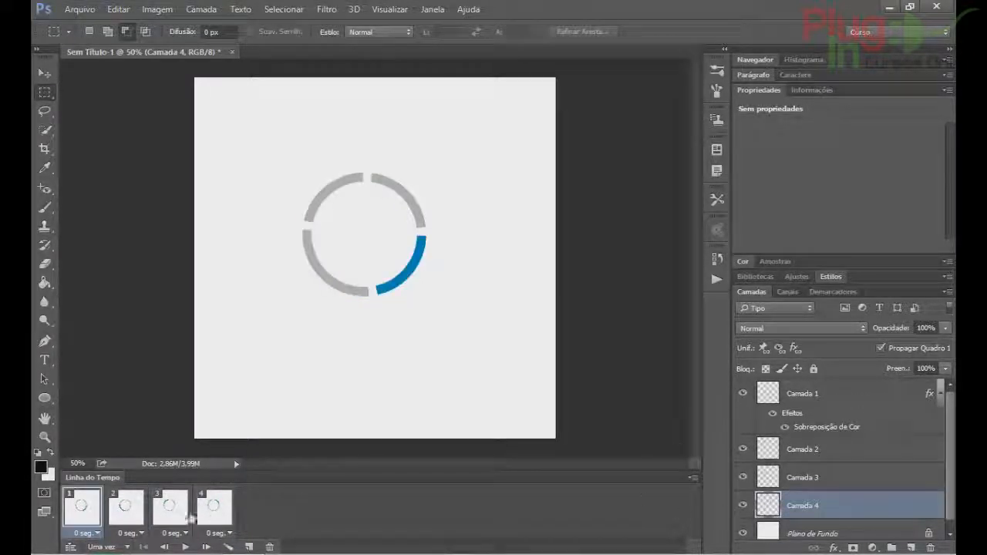
{"action": "left_click", "coordinate": [171, 509]}
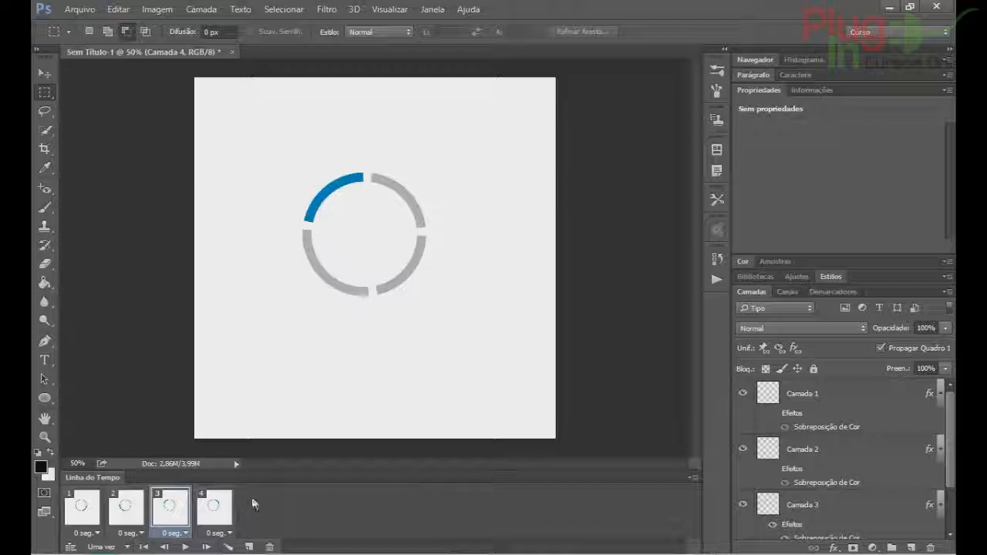
Set the delay of all four animation frames to 0.5 seconds
{"action": "left_click", "coordinate": [221, 506]}
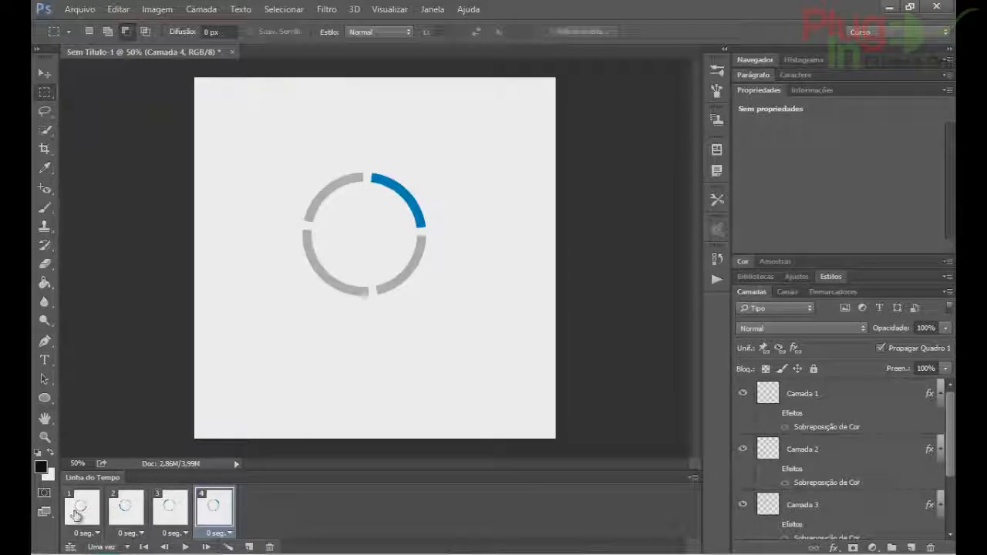
{"action": "left_click", "coordinate": [77, 514], "text": "shift"}
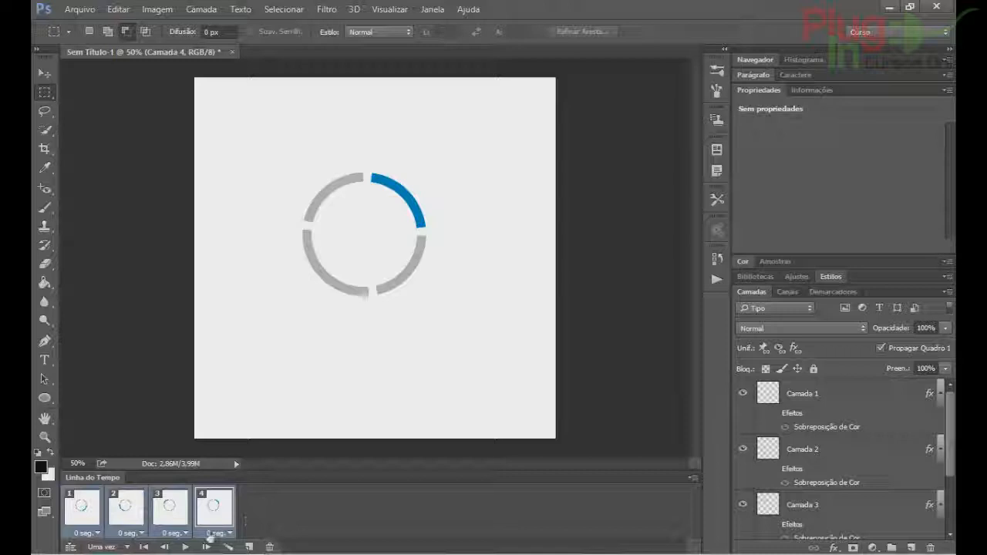
{"action": "left_click", "coordinate": [217, 533]}
{"action": "left_click", "coordinate": [232, 410]}
{"action": "left_click", "coordinate": [44, 73]}
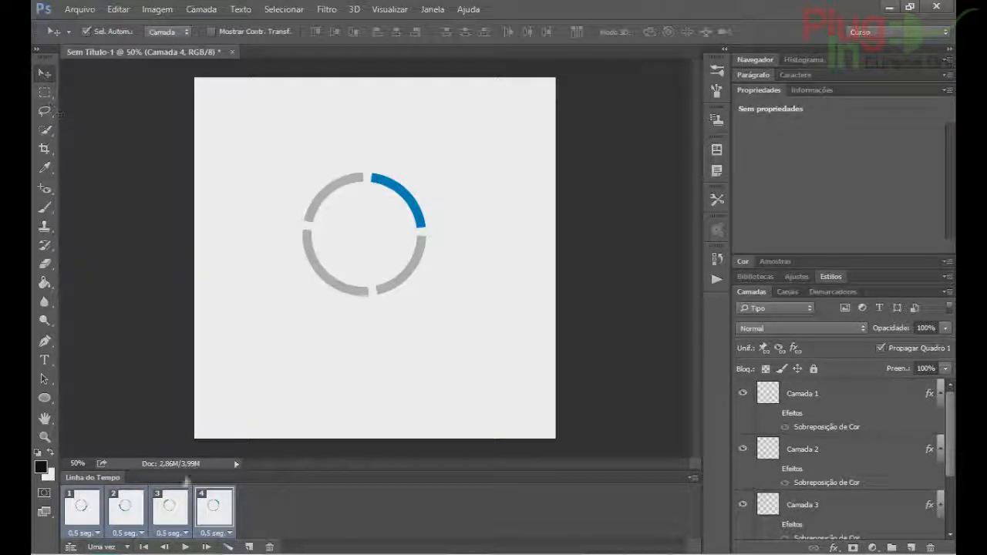
Play the animation once and set its looping option to Sempre (forever)
{"action": "left_click", "coordinate": [185, 546]}
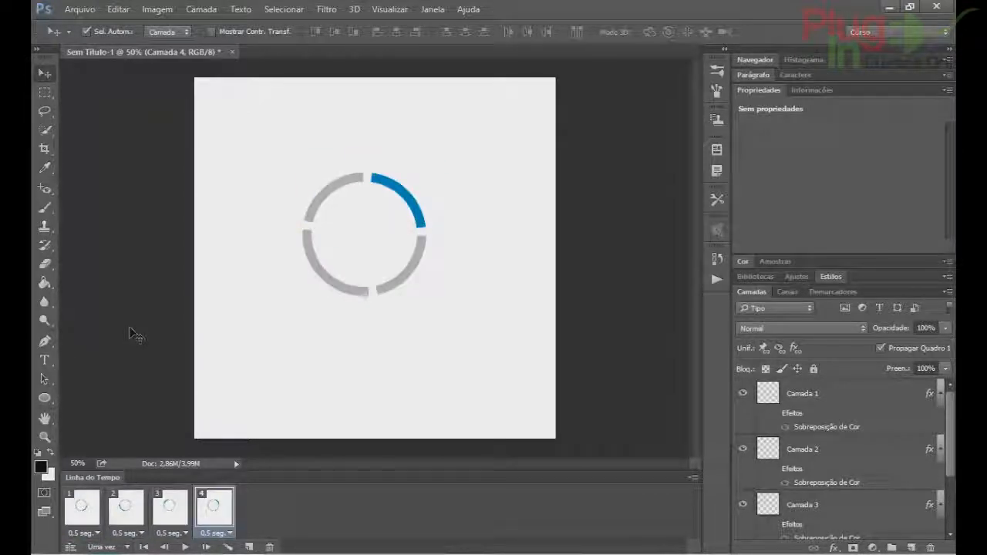
{"action": "left_click", "coordinate": [117, 547]}
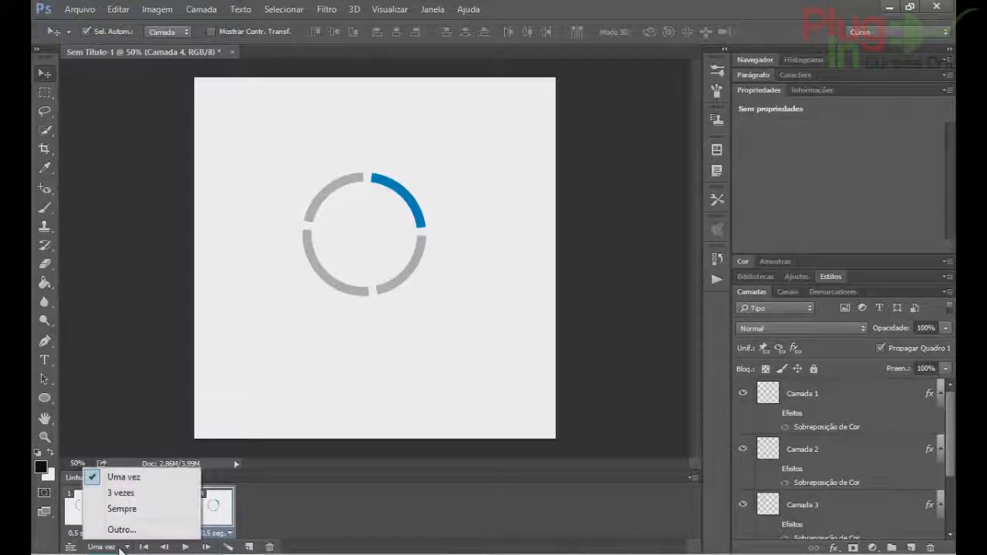
{"action": "left_click", "coordinate": [122, 509]}
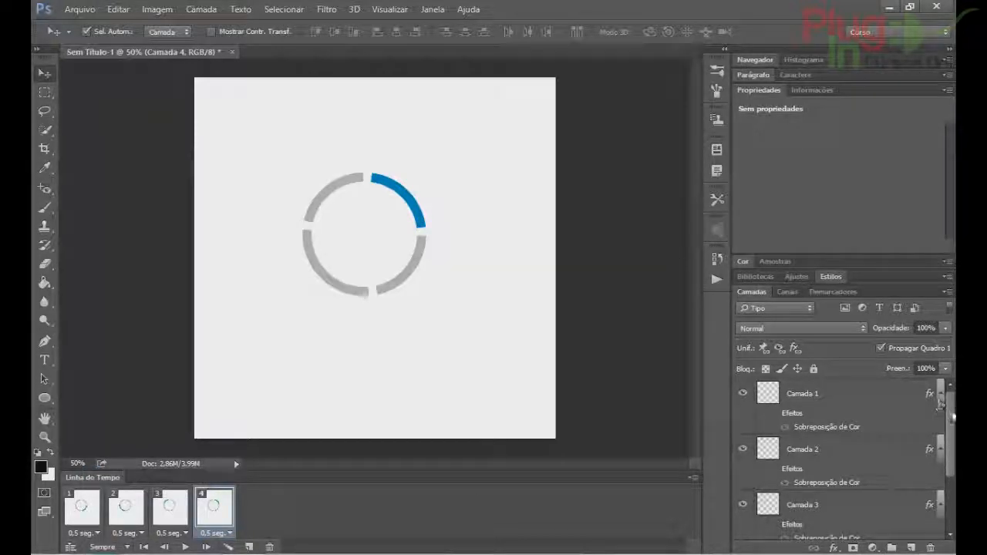
Delete the background layer, Plano de Fundo, so the ring sits on transparency
{"action": "scroll", "coordinate": [938, 403], "scroll_direction": "down", "scroll_amount": 3}
{"action": "left_click", "coordinate": [827, 527]}
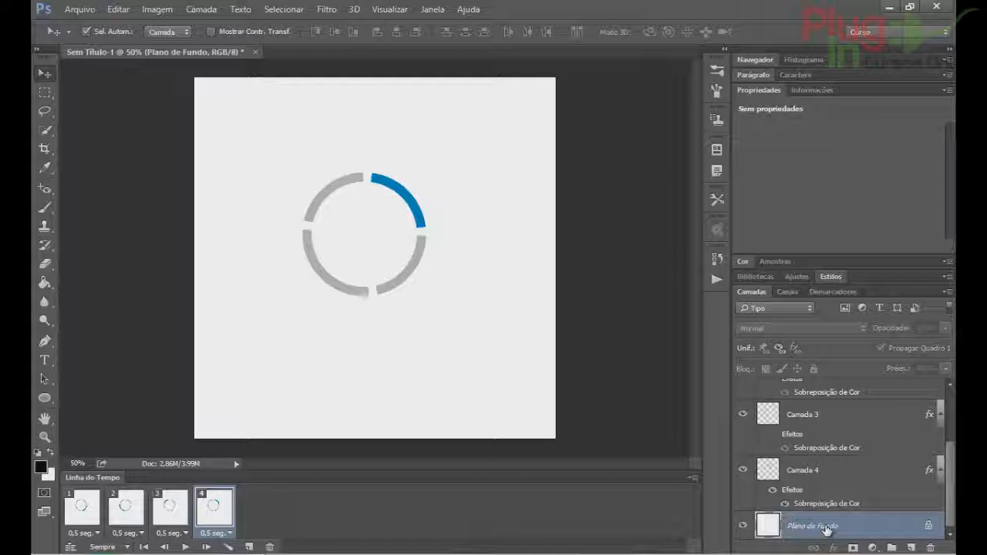
{"action": "key", "text": "Delete"}
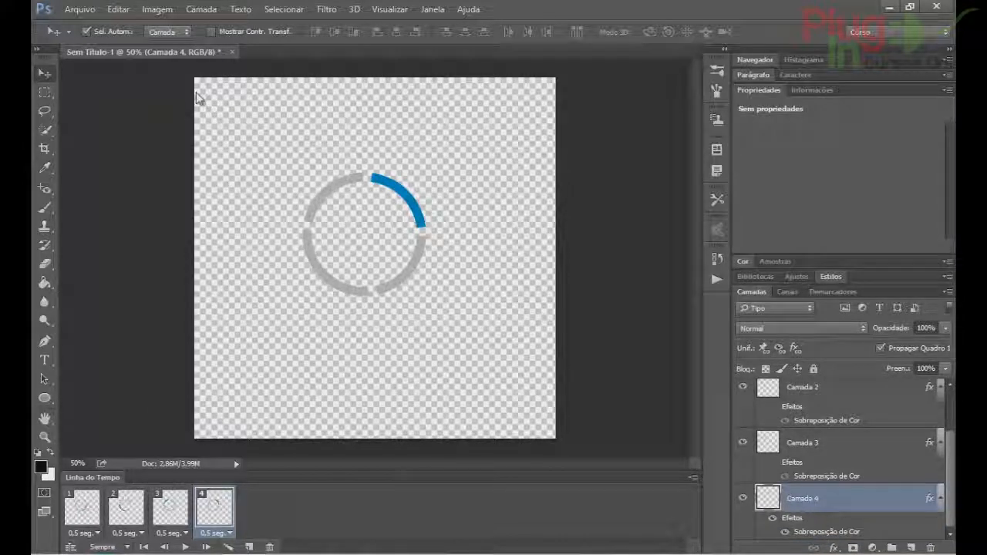
Trim the canvas on all four sides based on transparent pixels and check the ring in frames 3, 2 and 1
{"action": "left_click", "coordinate": [158, 9]}
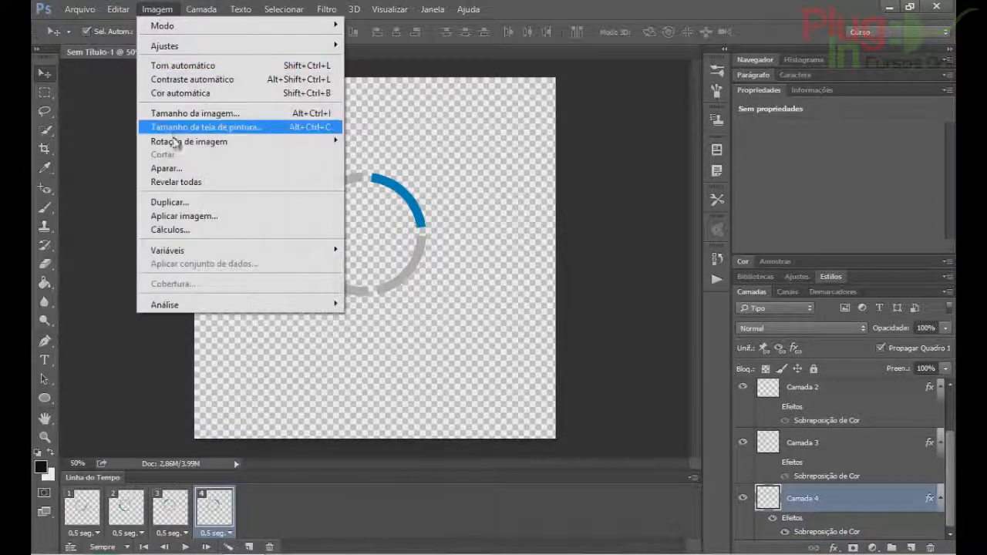
{"action": "left_click", "coordinate": [176, 168]}
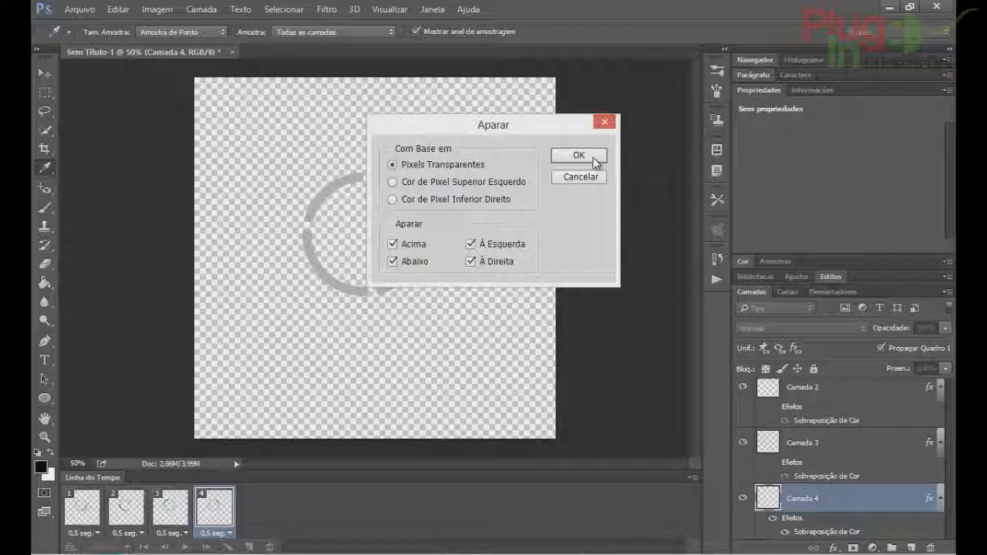
{"action": "left_click", "coordinate": [578, 156]}
{"action": "key", "text": "v"}
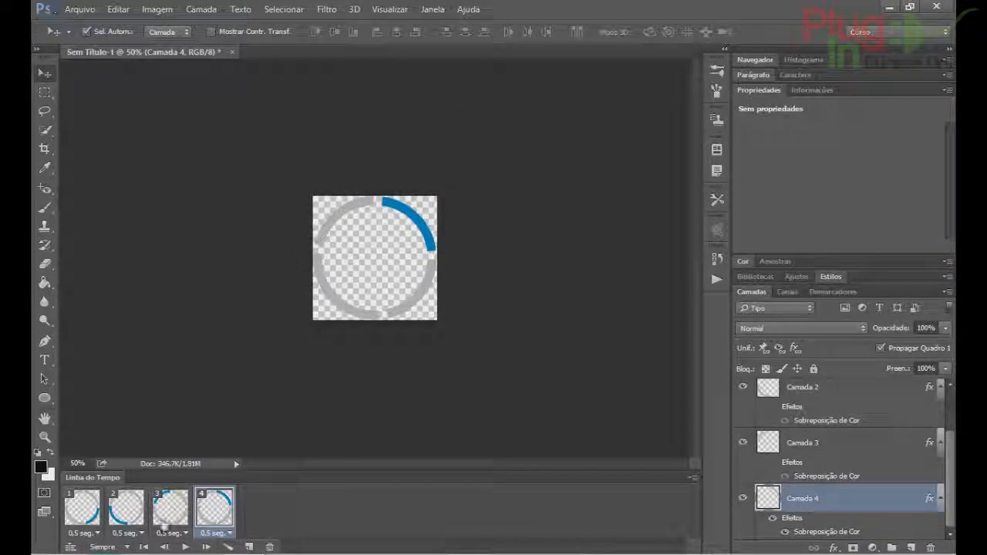
{"action": "left_click", "coordinate": [166, 514]}
{"action": "left_click", "coordinate": [123, 519]}
{"action": "left_click", "coordinate": [82, 512]}
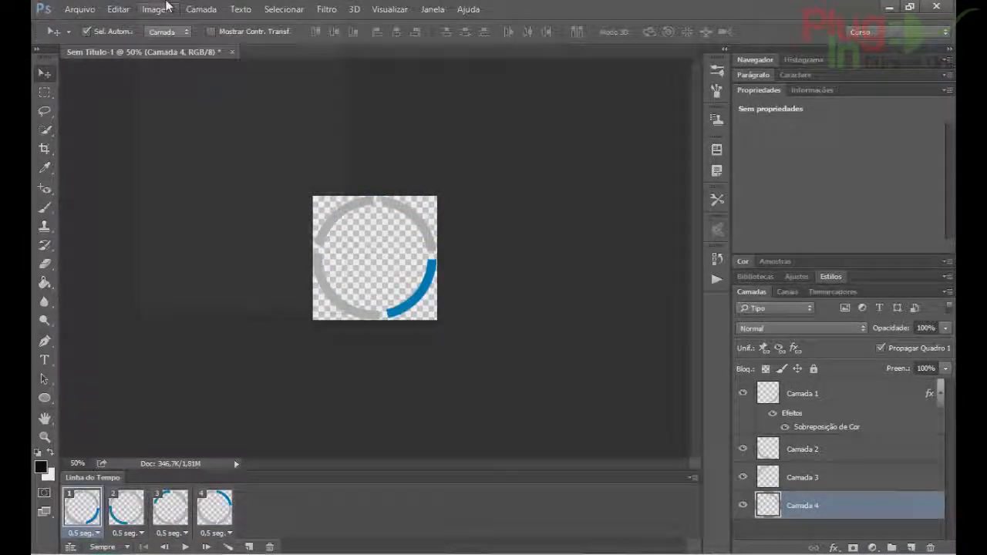
Resize the image to 50 × 50 pixels and inspect the ring in frames 2 and 3
{"action": "left_click", "coordinate": [157, 10]}
{"action": "left_click", "coordinate": [189, 114]}
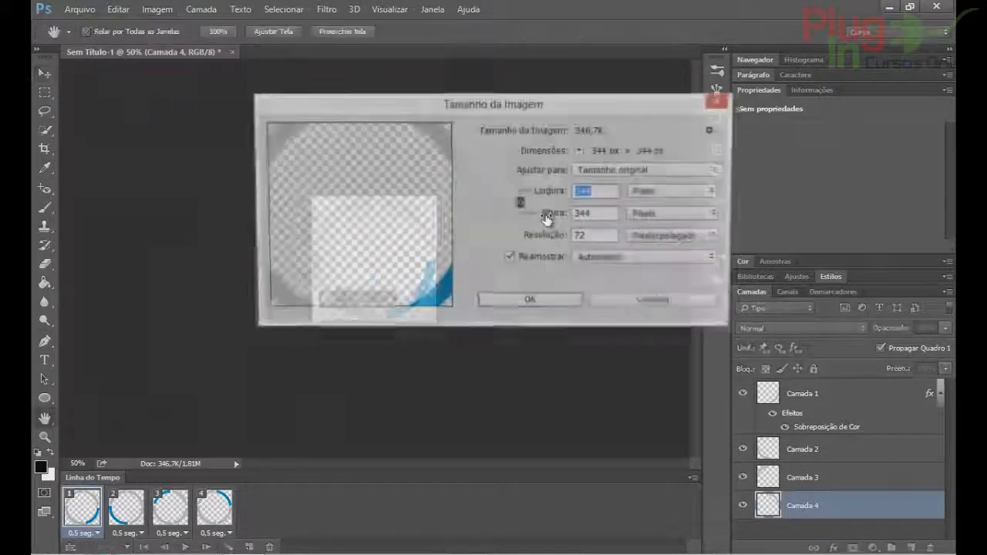
{"action": "type", "text": "50"}
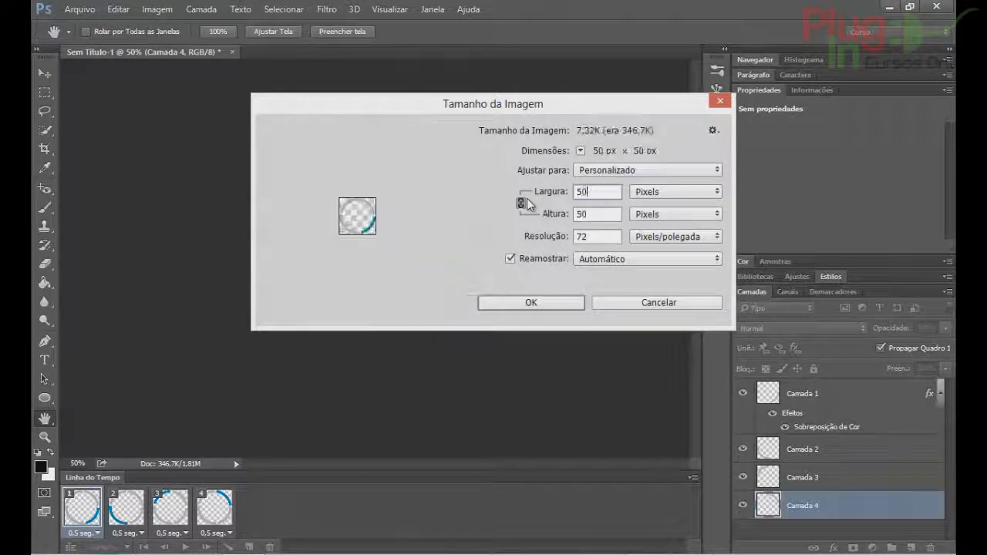
{"action": "key", "text": "Return"}
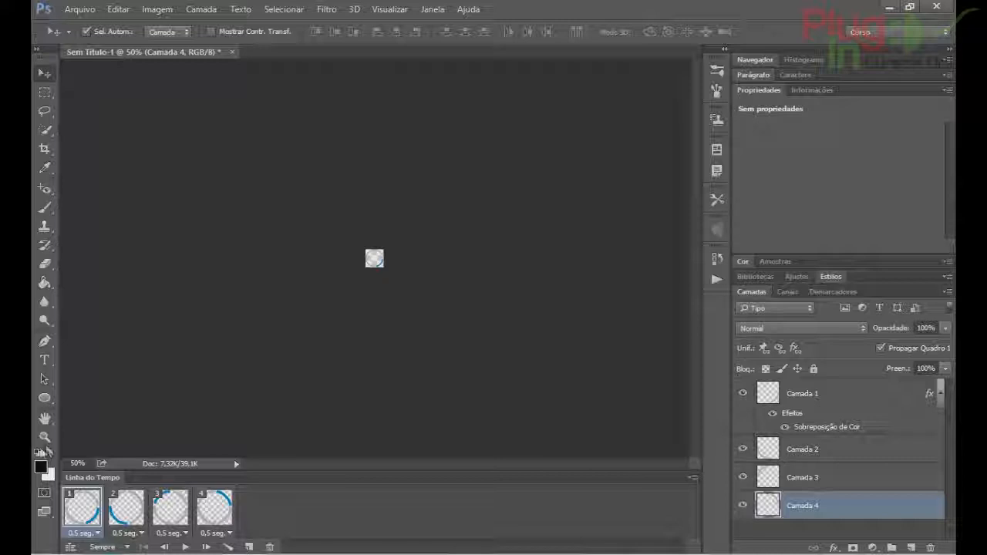
{"action": "left_click", "coordinate": [127, 510]}
{"action": "left_click", "coordinate": [170, 510]}
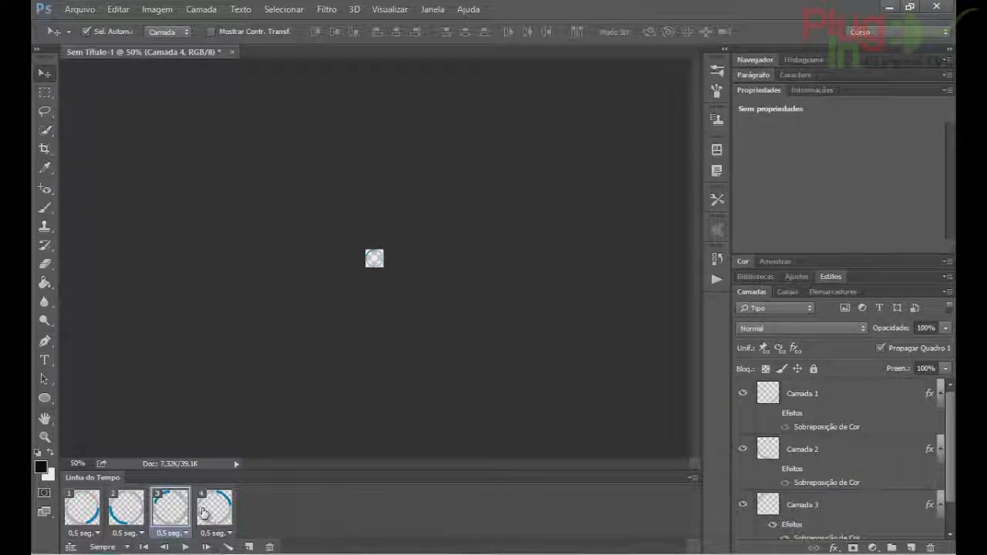
{"action": "key", "text": "ctrl+0"}
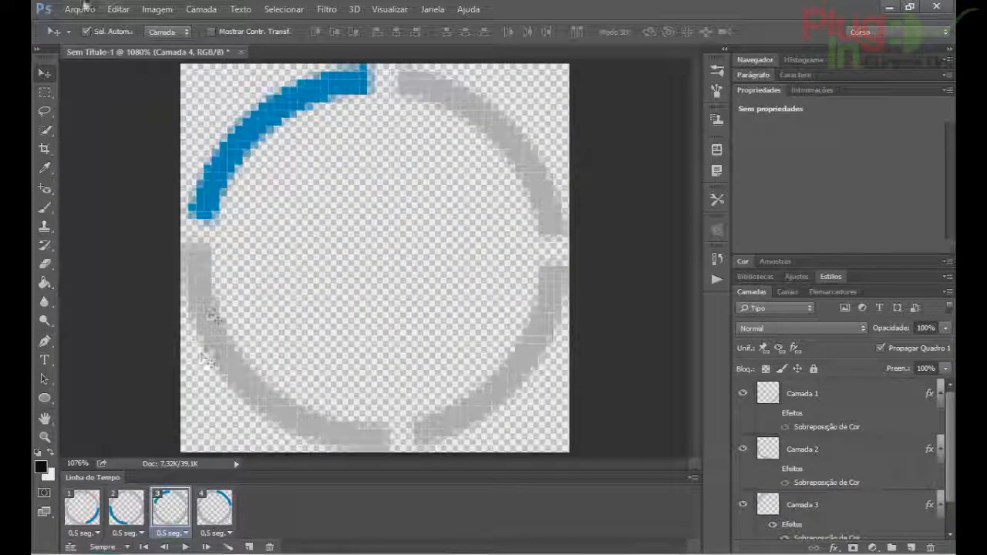
Start a Save for Web export in GIF format and preview the animation there
{"action": "left_click", "coordinate": [77, 8]}
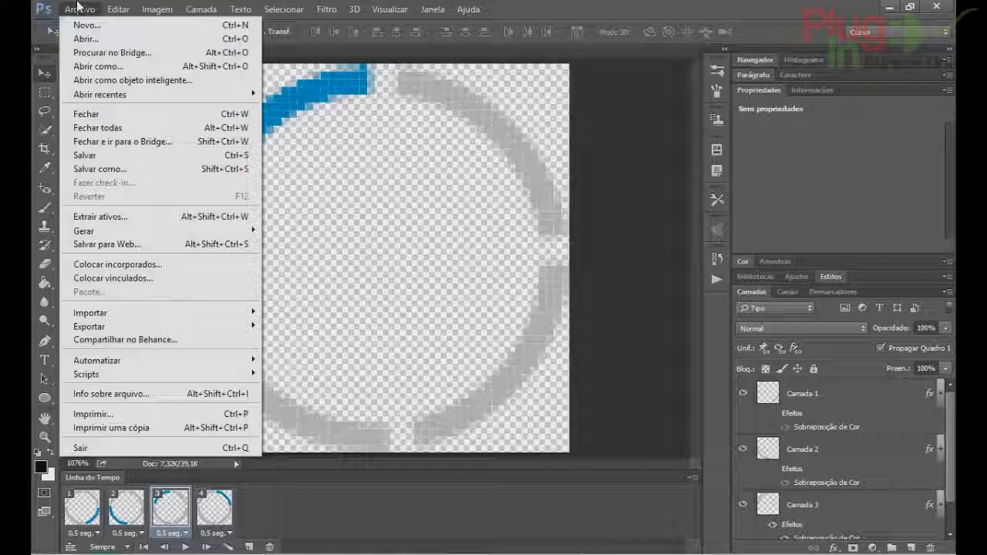
{"action": "left_click", "coordinate": [74, 245]}
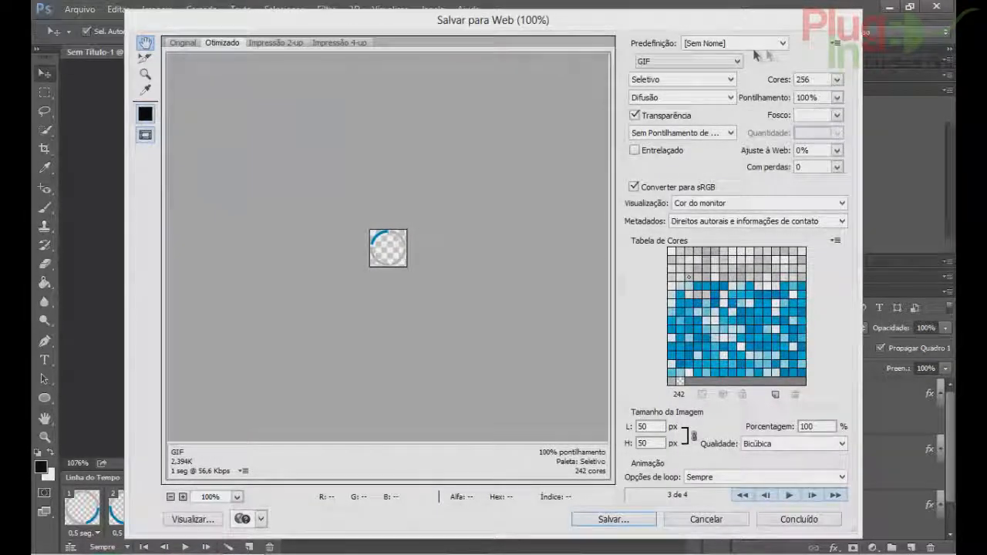
{"action": "left_click", "coordinate": [737, 61]}
{"action": "left_click", "coordinate": [742, 68]}
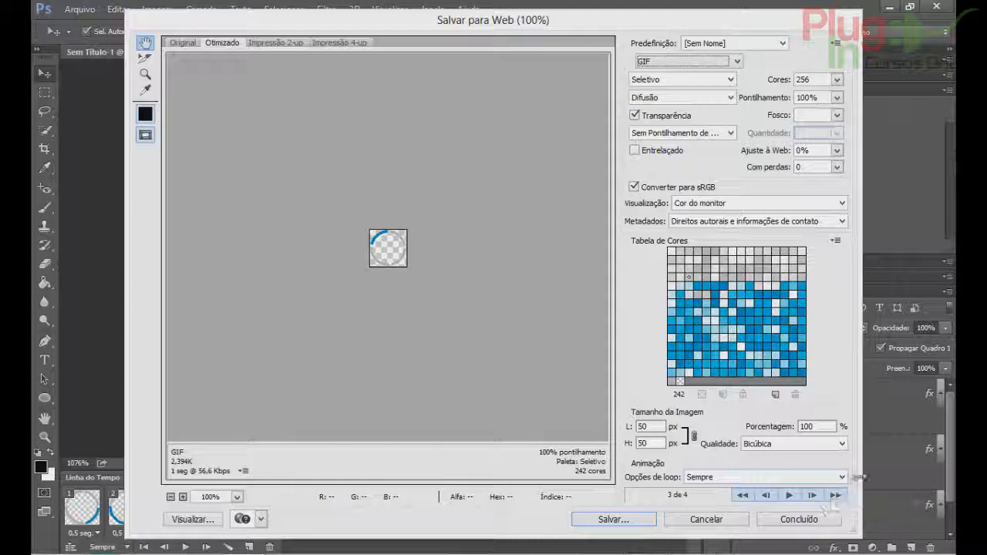
{"action": "left_click", "coordinate": [790, 493]}
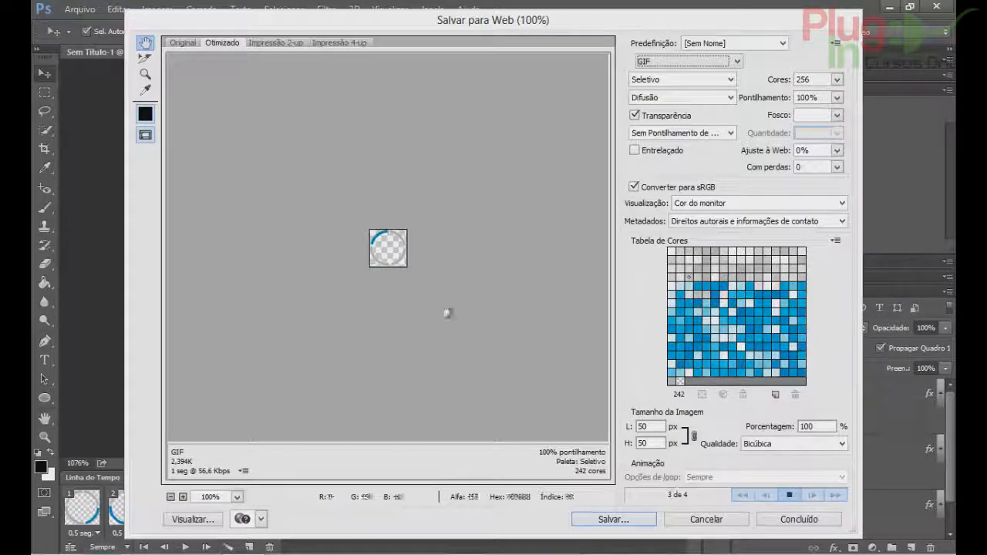
Save the optimized GIF to the desktop (Área de Trabalho) under the name teste
{"action": "left_click", "coordinate": [614, 520]}
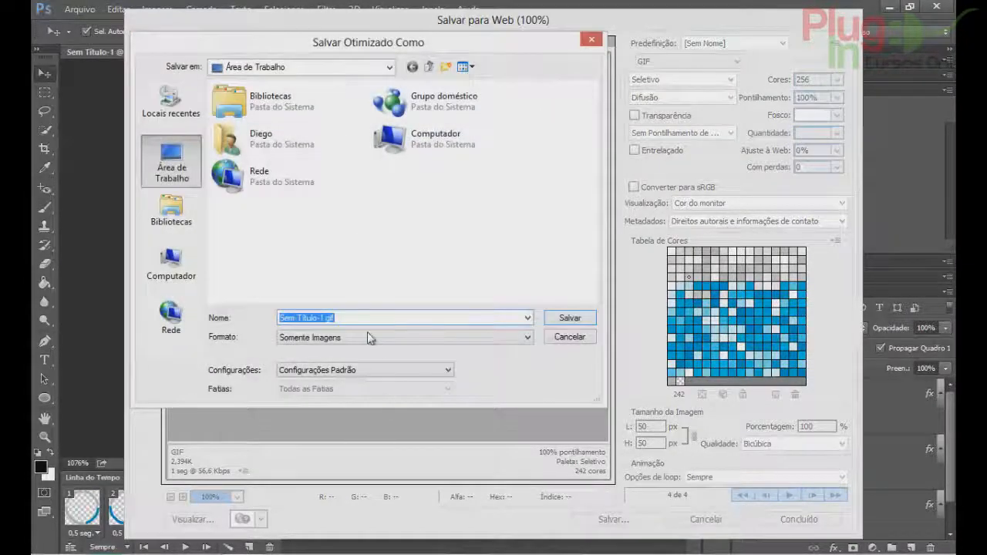
{"action": "type", "text": "teste"}
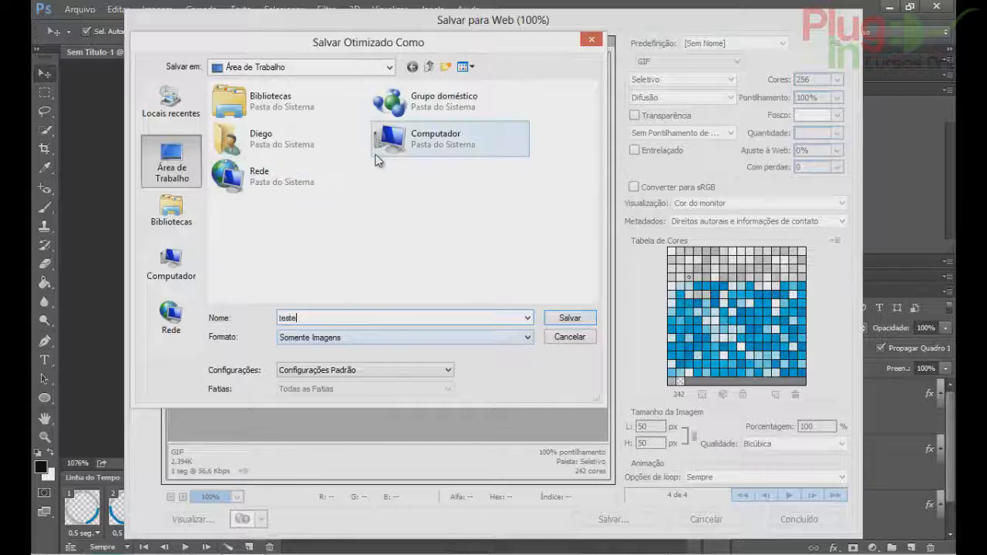
{"action": "left_click", "coordinate": [559, 318]}
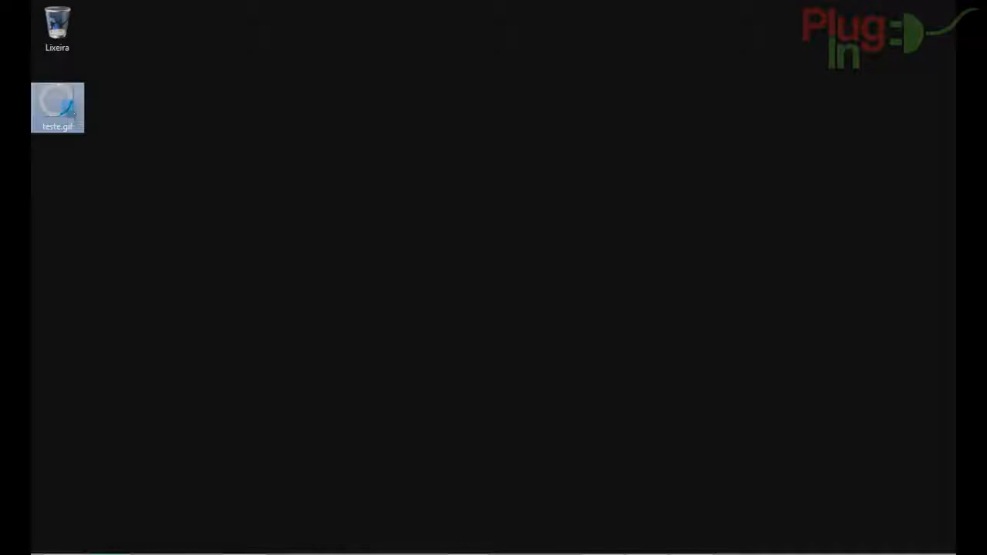
Open the exported teste.gif from the desktop in Internet Explorer to view it
{"action": "right_click", "coordinate": [69, 110]}
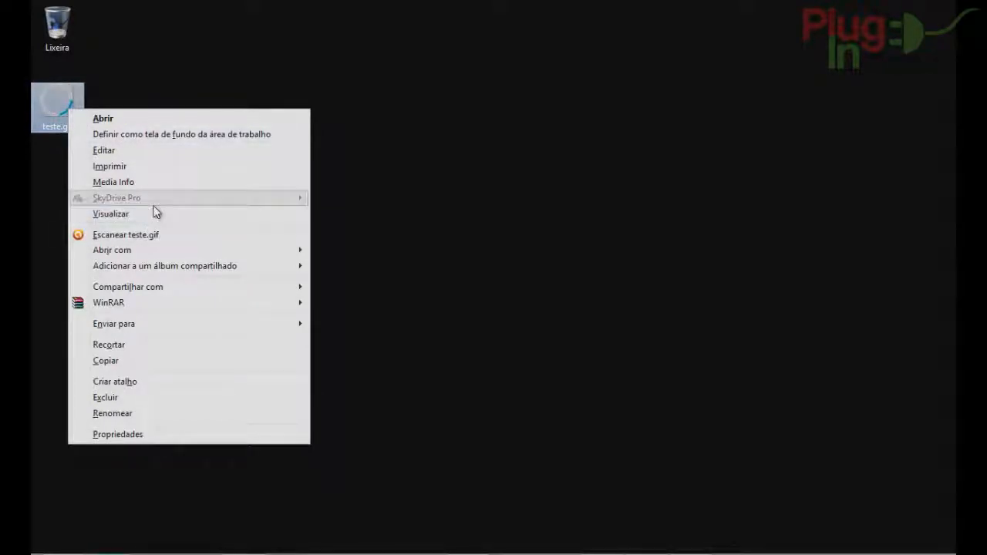
{"action": "mouse_move", "coordinate": [250, 257]}
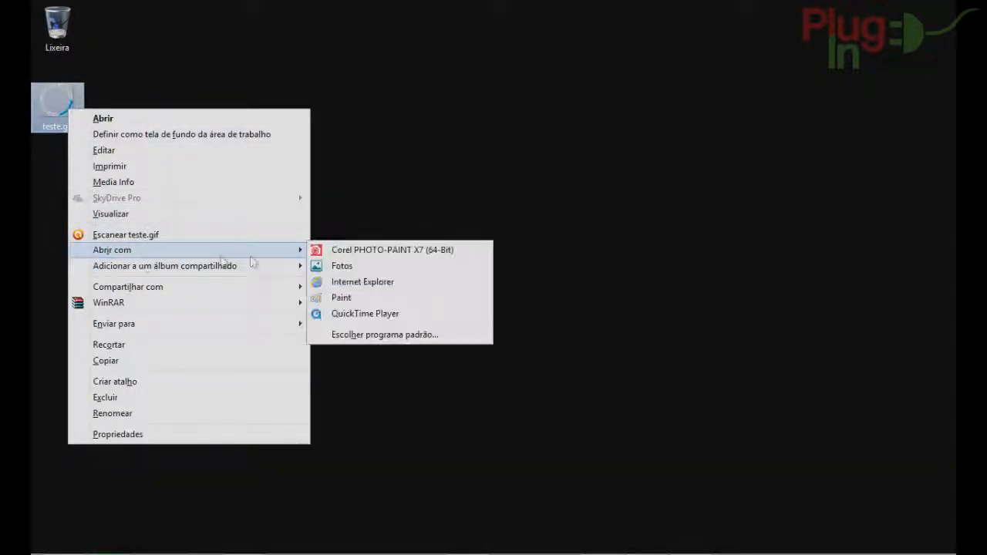
{"action": "left_click", "coordinate": [378, 282]}
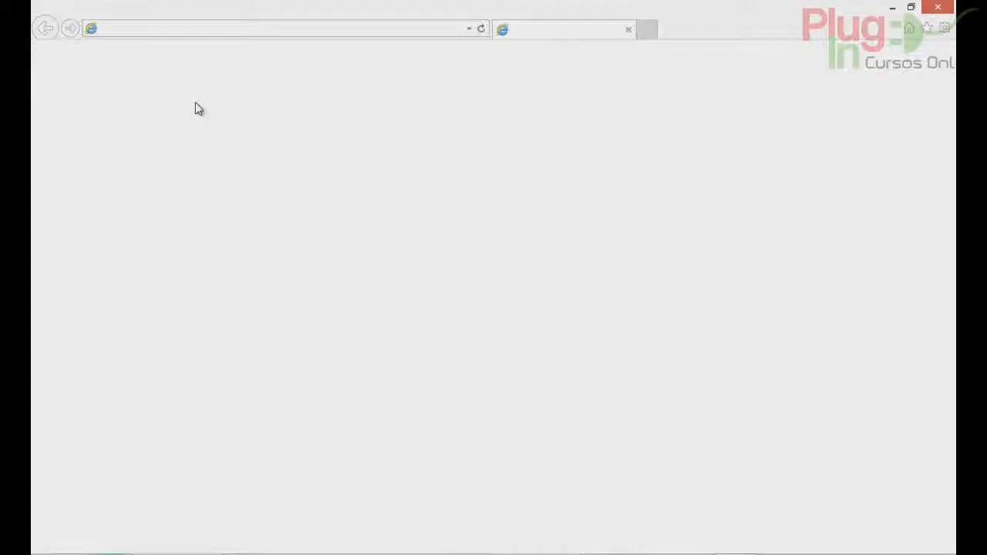